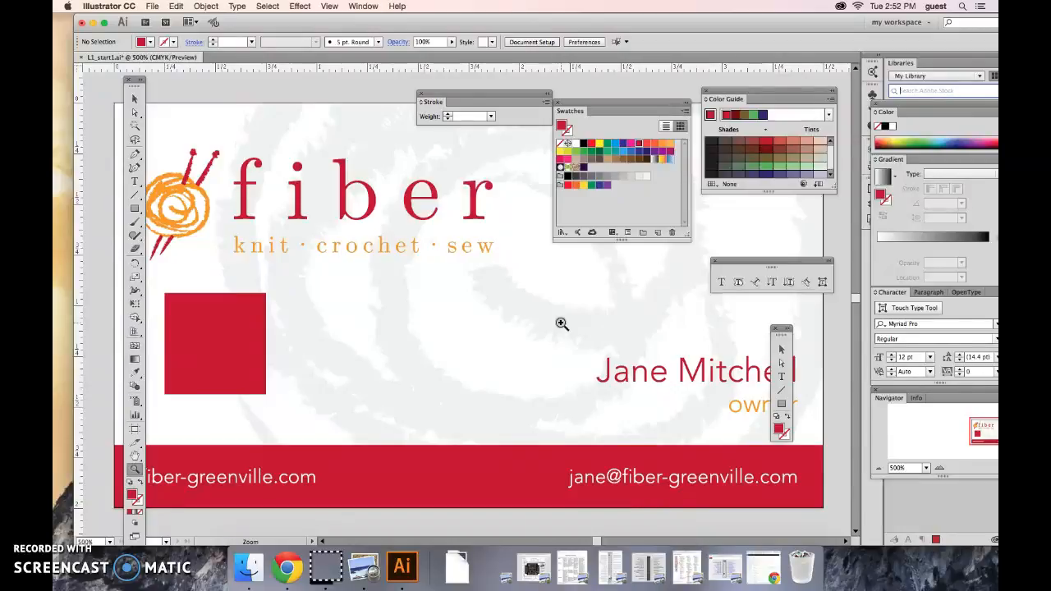
Zoom in on the business card to 1200% and pan with the Hand tool to the fiber logo text
{"action": "left_click", "coordinate": [493, 380]}
{"action": "left_click", "coordinate": [493, 380]}
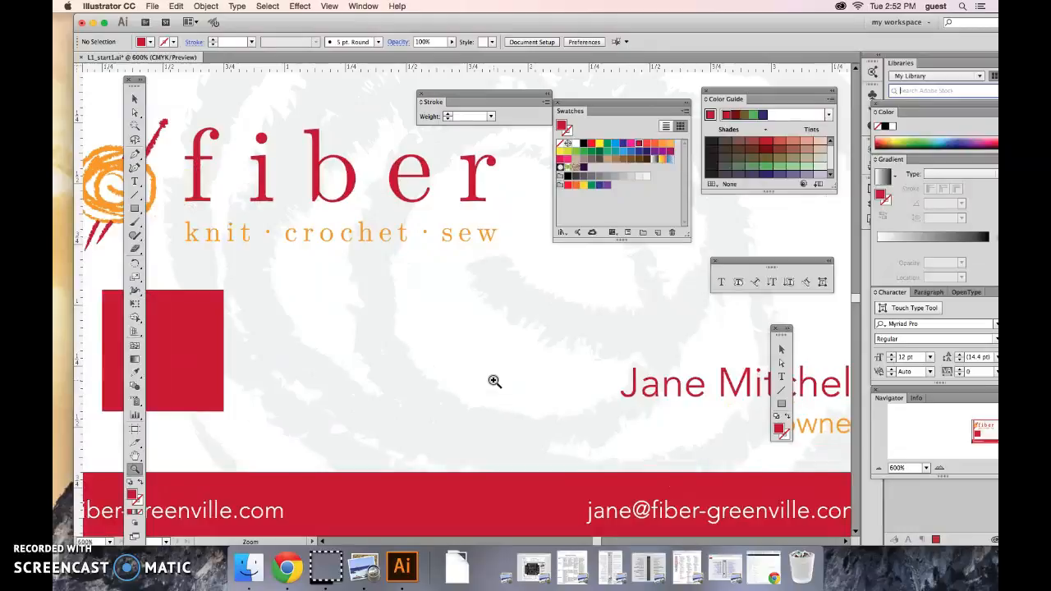
{"action": "left_click", "coordinate": [494, 380]}
{"action": "left_click", "coordinate": [493, 380]}
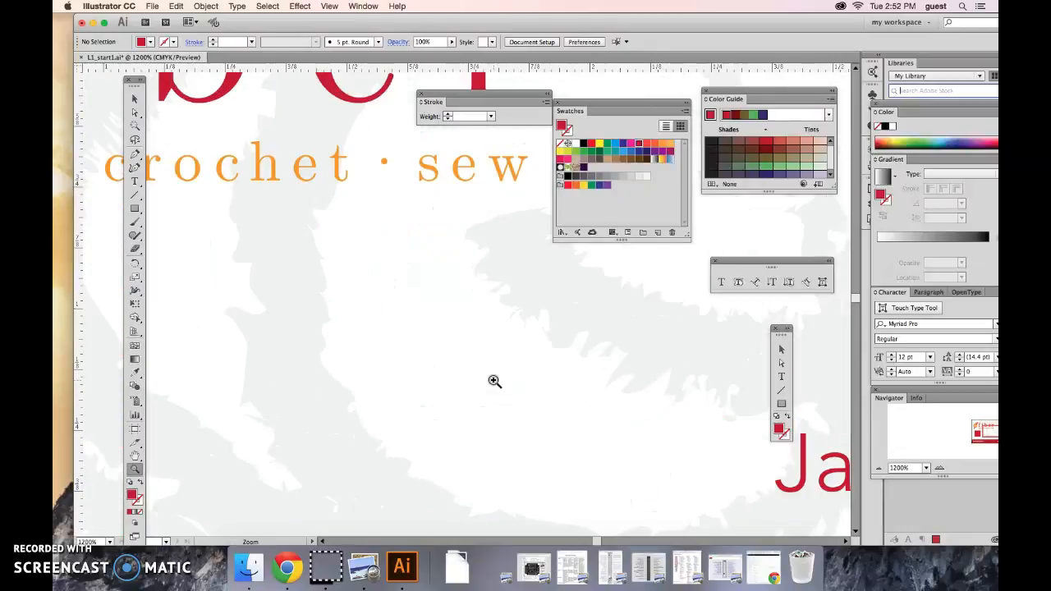
{"action": "left_click", "coordinate": [136, 456]}
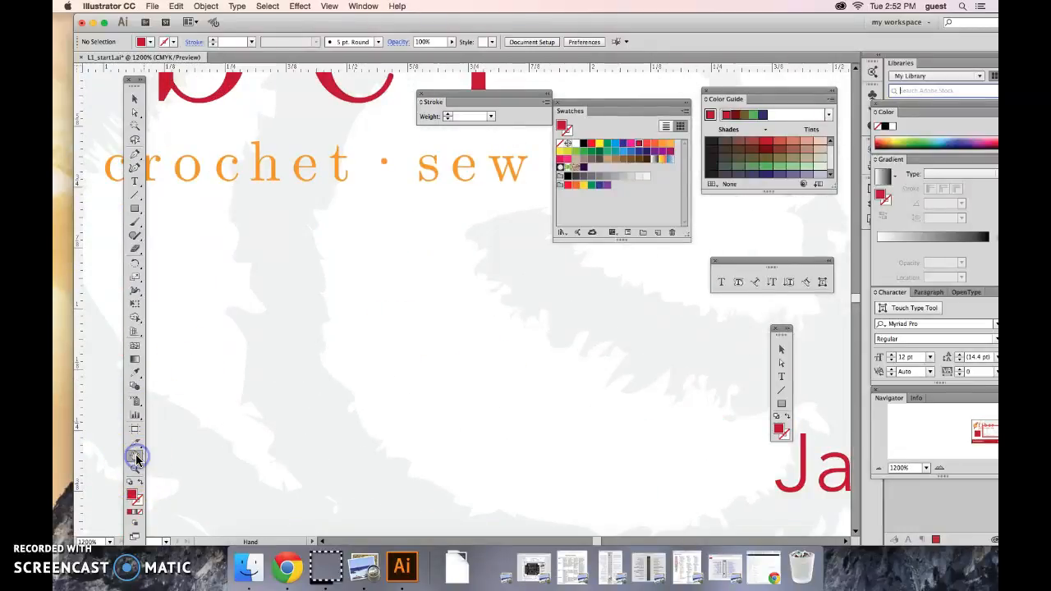
{"action": "left_click_drag", "start_coordinate": [397, 288], "coordinate": [454, 428]}
{"action": "left_click_drag", "start_coordinate": [377, 236], "coordinate": [467, 288]}
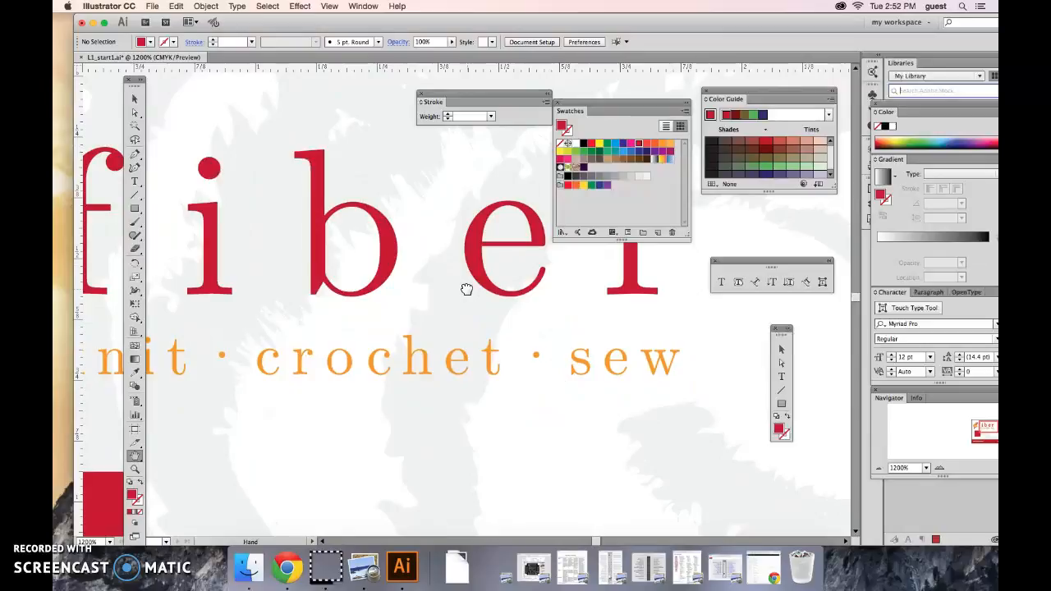
Activate the Type tool and pan around the enlarged fiber logo with the temporary Hand tool
{"action": "left_click", "coordinate": [136, 182]}
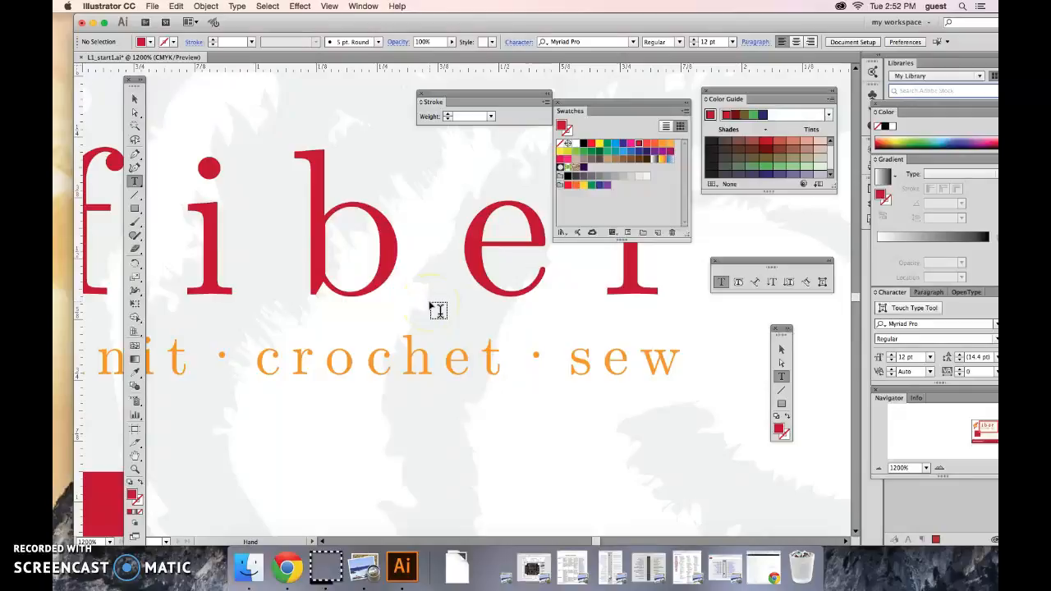
{"action": "left_click_drag", "start_coordinate": [411, 290], "coordinate": [455, 333]}
{"action": "left_click_drag", "start_coordinate": [305, 252], "coordinate": [563, 305]}
{"action": "left_click_drag", "start_coordinate": [337, 281], "coordinate": [301, 208]}
{"action": "left_click_drag", "start_coordinate": [493, 304], "coordinate": [416, 312]}
{"action": "left_click_drag", "start_coordinate": [654, 364], "coordinate": [469, 420]}
{"action": "left_click_drag", "start_coordinate": [661, 352], "coordinate": [723, 342]}
{"action": "left_click_drag", "start_coordinate": [463, 370], "coordinate": [612, 354]}
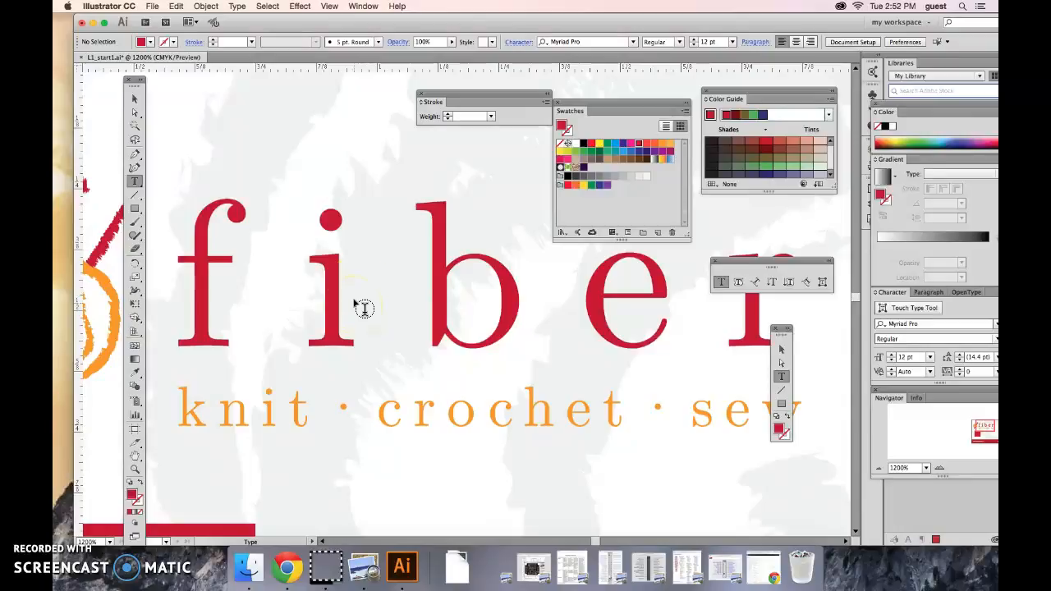
Hide the Navigator panel and show it again
{"action": "left_click", "coordinate": [316, 99]}
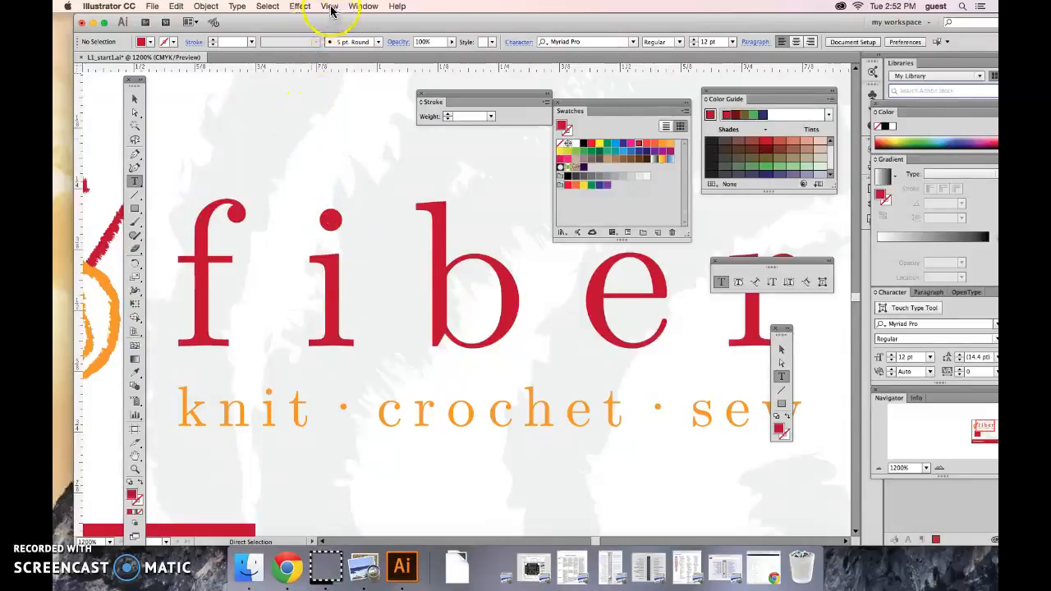
{"action": "left_click", "coordinate": [359, 7]}
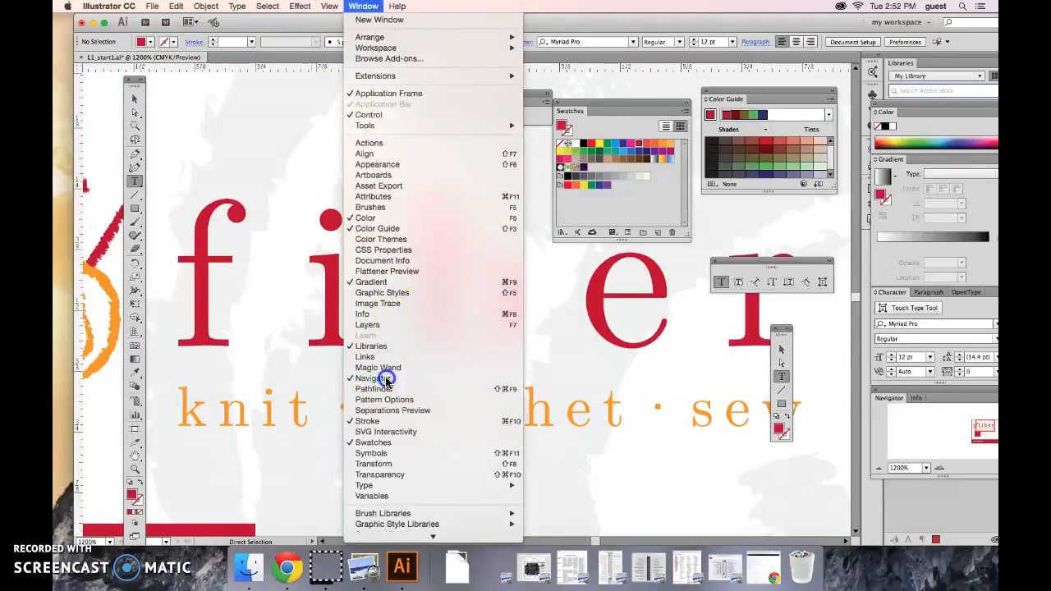
{"action": "left_click", "coordinate": [367, 421]}
{"action": "left_click", "coordinate": [364, 6]}
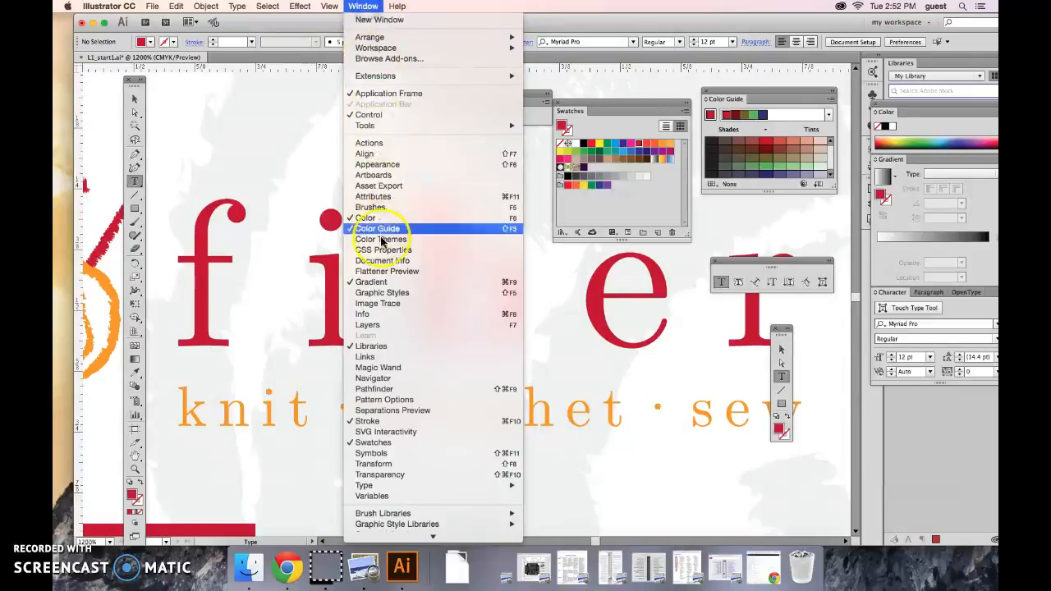
{"action": "left_click", "coordinate": [374, 378]}
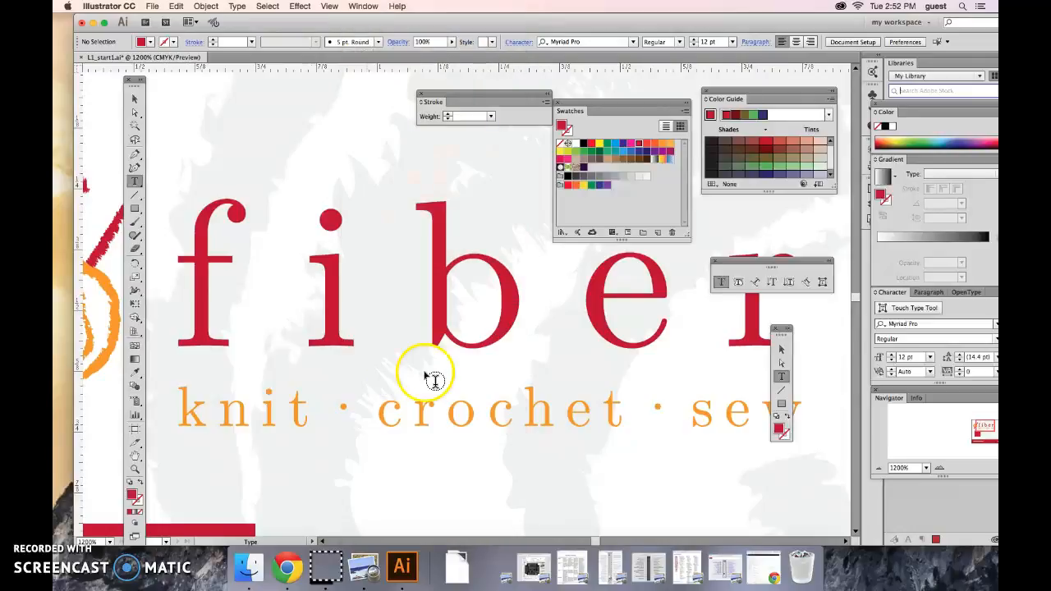
Float the Navigator panel over the artwork and use its proxy view to show the area beside the logo text
{"action": "left_click_drag", "start_coordinate": [885, 398], "coordinate": [263, 176]}
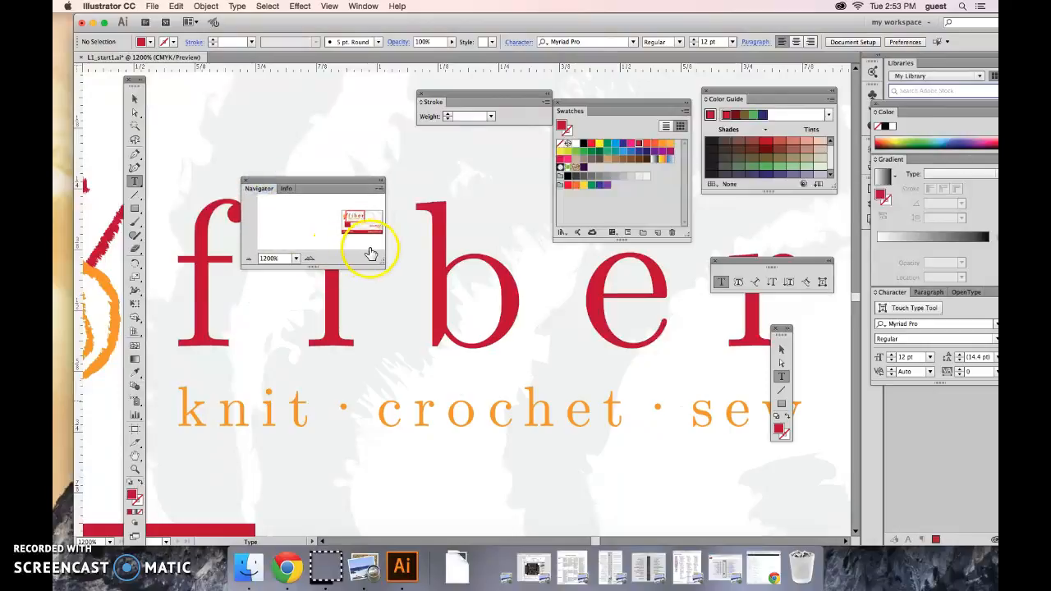
{"action": "left_click_drag", "start_coordinate": [384, 260], "coordinate": [386, 322]}
{"action": "mouse_move", "coordinate": [363, 219]}
{"action": "left_mouse_down"}
{"action": "mouse_move", "coordinate": [380, 216]}
{"action": "mouse_move", "coordinate": [348, 227]}
{"action": "mouse_move", "coordinate": [375, 229]}
{"action": "mouse_move", "coordinate": [377, 214]}
{"action": "mouse_move", "coordinate": [345, 209]}
{"action": "mouse_move", "coordinate": [369, 228]}
{"action": "mouse_move", "coordinate": [378, 211]}
{"action": "mouse_move", "coordinate": [373, 220]}
{"action": "left_mouse_up"}
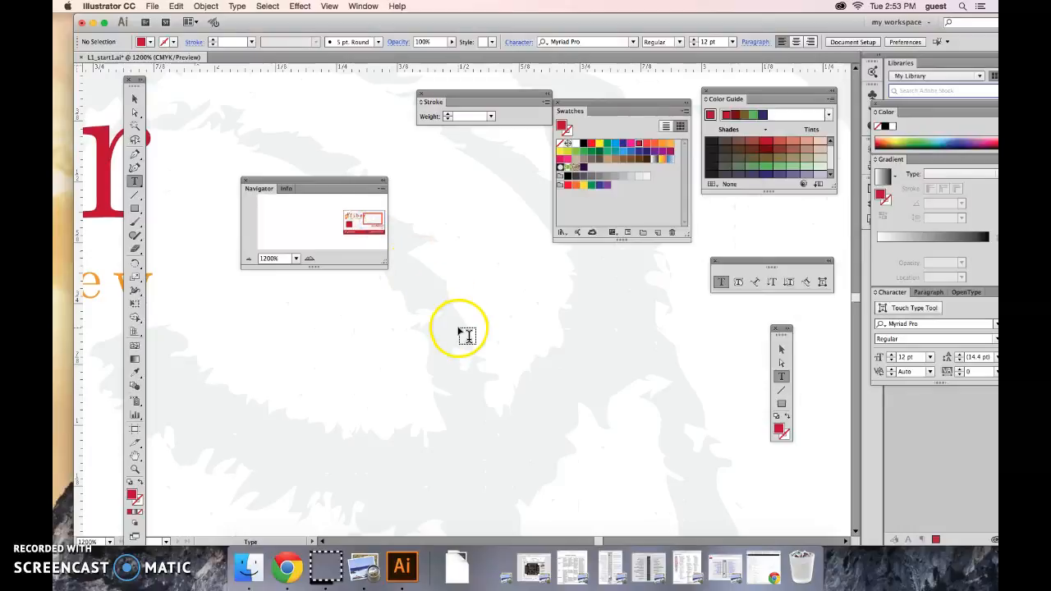
Pan back to the logo text with the temporary Hand tool while keeping the Type tool active
{"action": "key", "text": "space"}
{"action": "left_click_drag", "start_coordinate": [463, 330], "coordinate": [621, 452]}
{"action": "left_click_drag", "start_coordinate": [484, 374], "coordinate": [591, 451]}
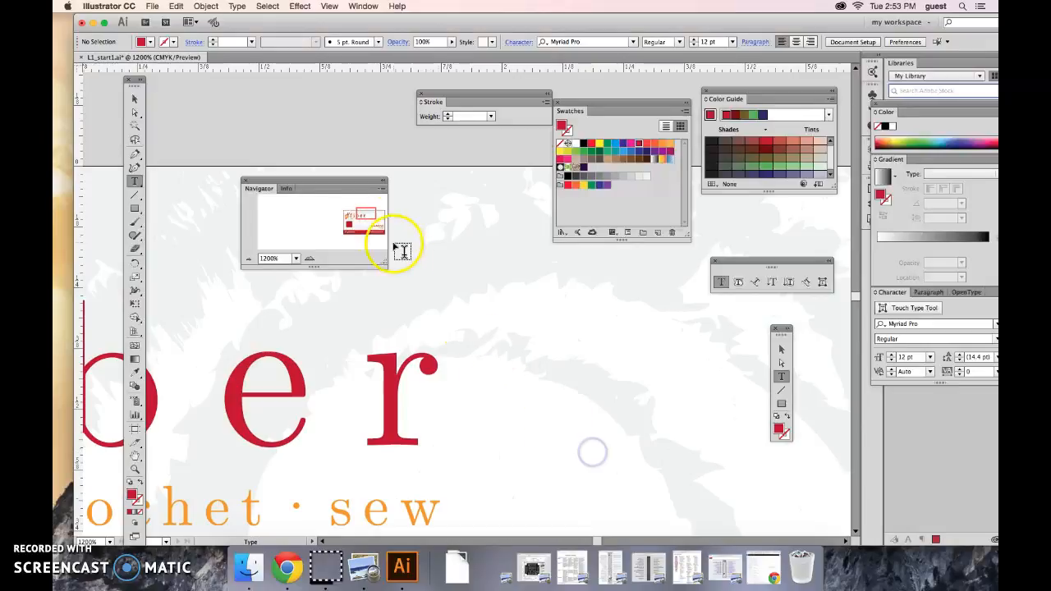
Move the floating Navigator panel off the logo to beside the docked panels and fit the artboard in the window
{"action": "left_click_drag", "start_coordinate": [308, 183], "coordinate": [891, 402]}
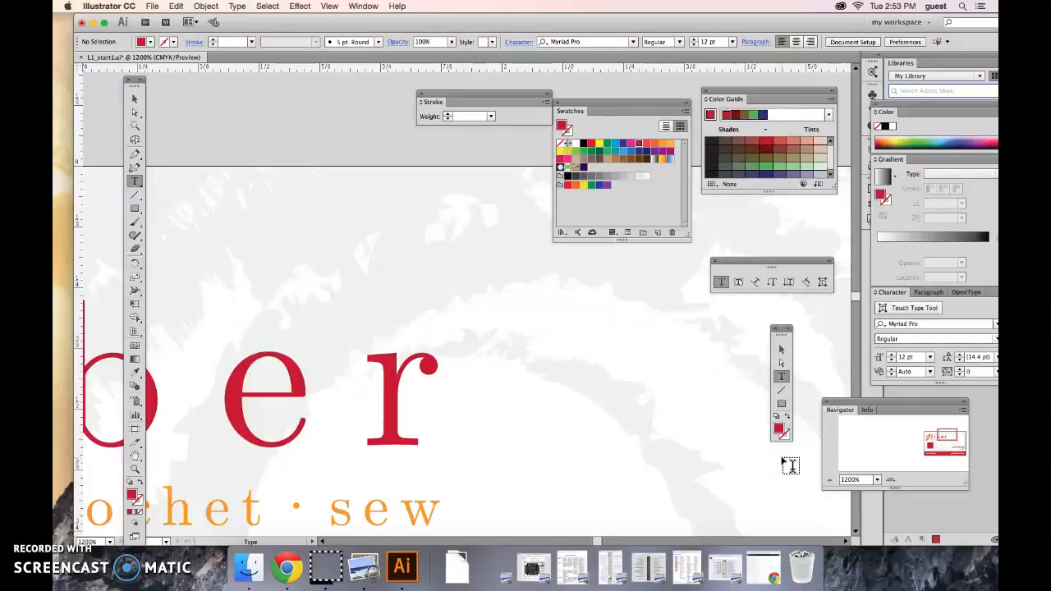
{"action": "left_click", "coordinate": [727, 430]}
{"action": "key", "text": "super+0"}
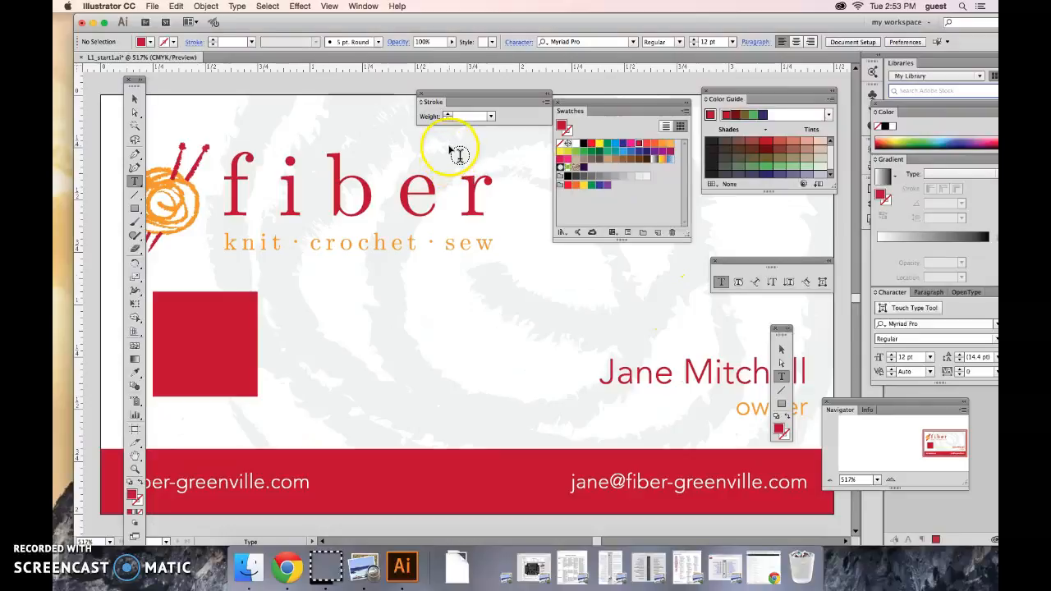
Switch the artwork display to Outline mode
{"action": "left_click", "coordinate": [333, 7]}
{"action": "left_click", "coordinate": [334, 7]}
{"action": "left_click", "coordinate": [335, 7]}
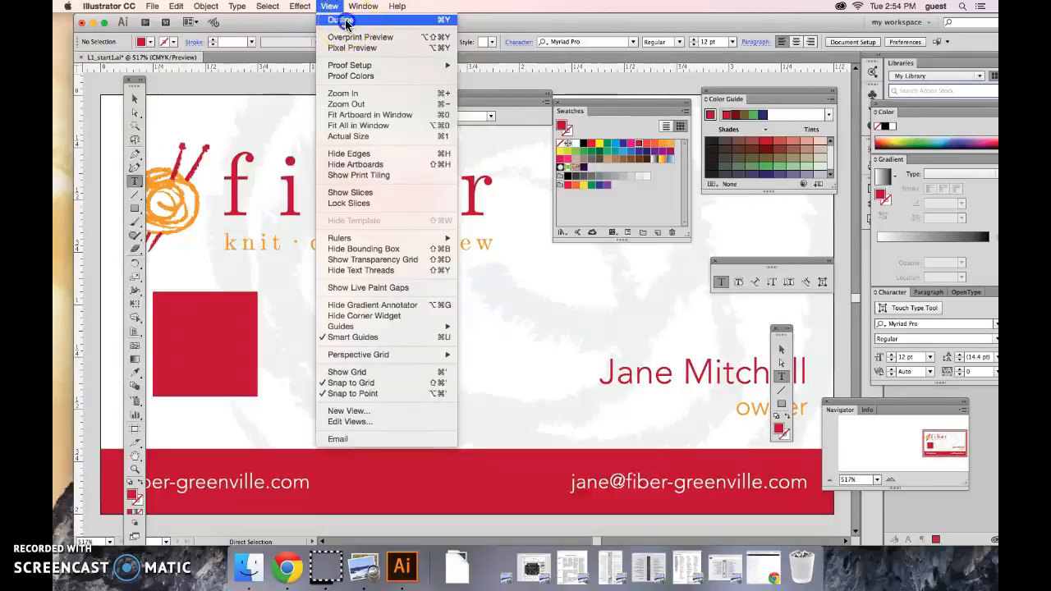
{"action": "left_click", "coordinate": [340, 20]}
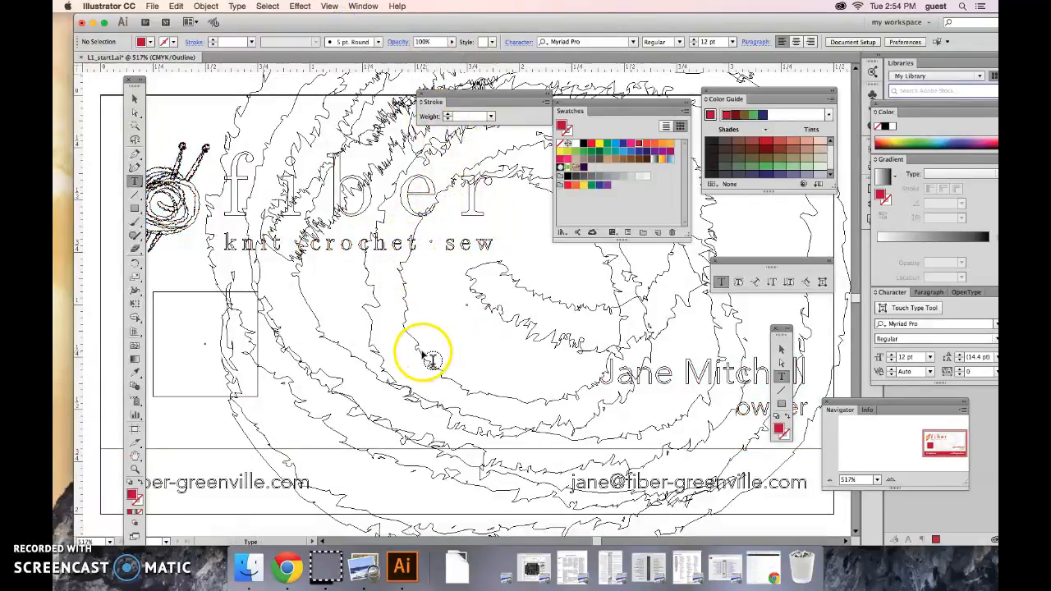
Select the background clip group in the outlined artwork with the Selection tool and return to Preview mode
{"action": "left_click", "coordinate": [135, 99]}
{"action": "left_click", "coordinate": [334, 153]}
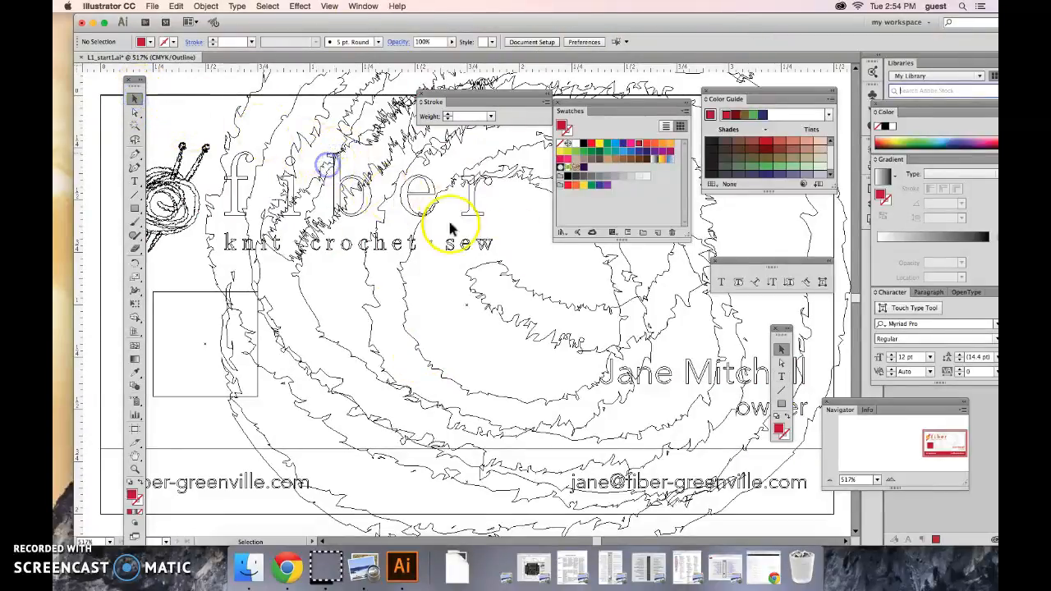
{"action": "left_click", "coordinate": [383, 274]}
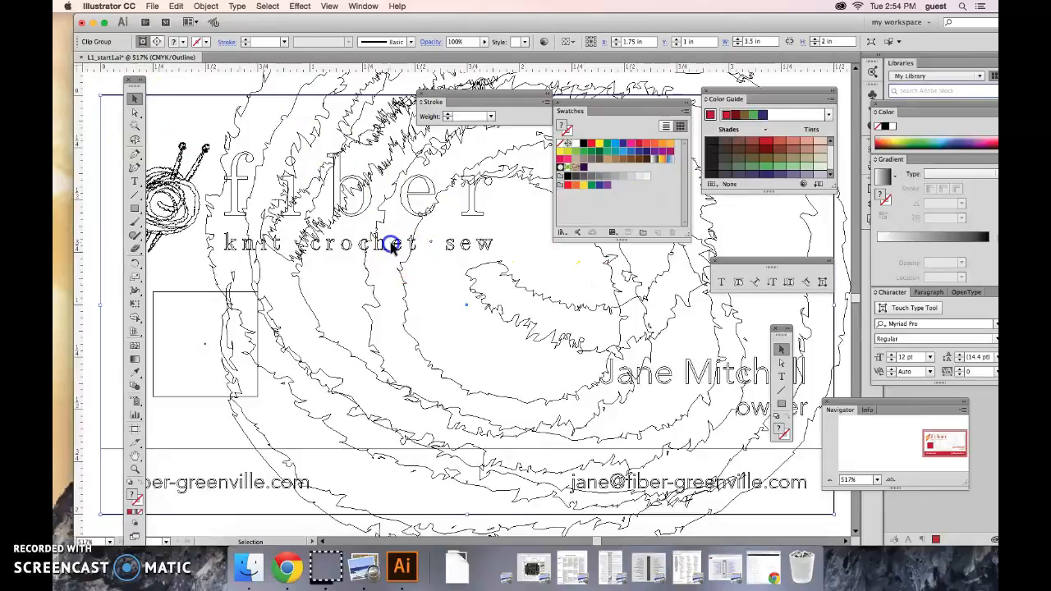
{"action": "left_click", "coordinate": [527, 289]}
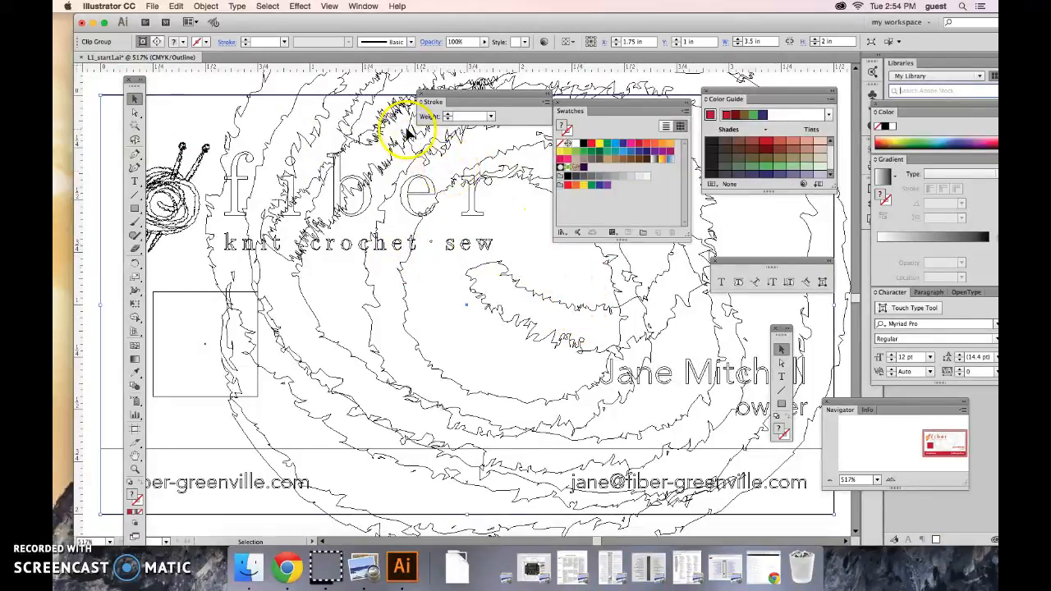
{"action": "left_click", "coordinate": [329, 6]}
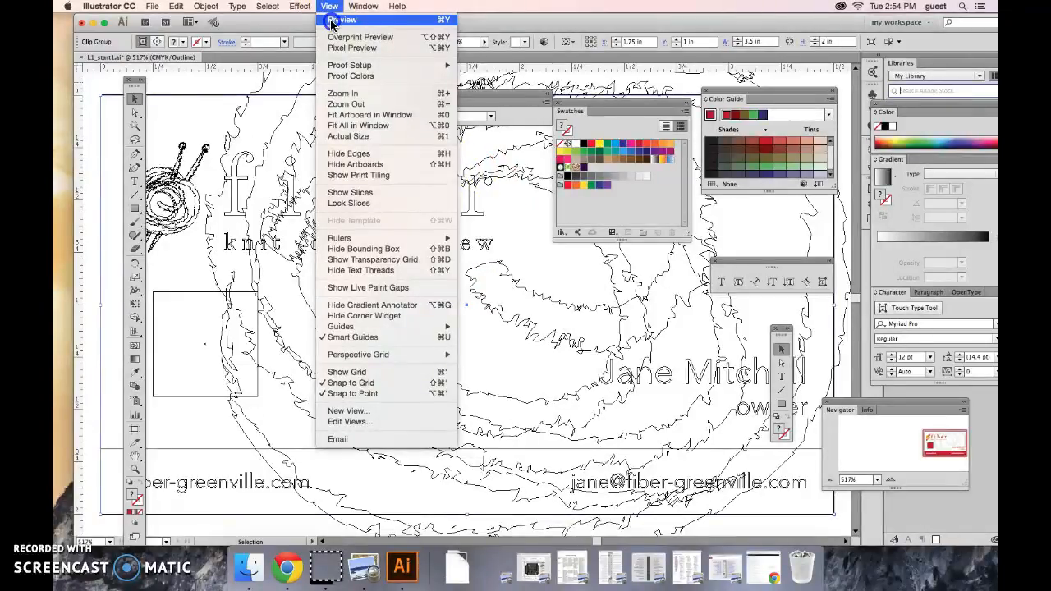
{"action": "left_click", "coordinate": [332, 21]}
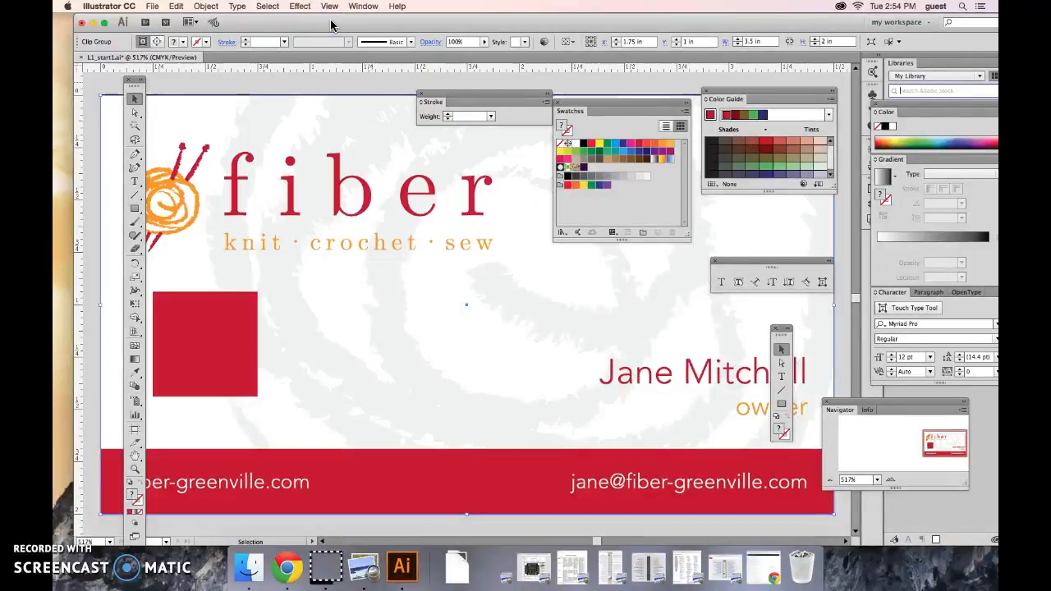
Open the saved Email view, and fit the whole artboard back in the window
{"action": "left_click", "coordinate": [332, 6]}
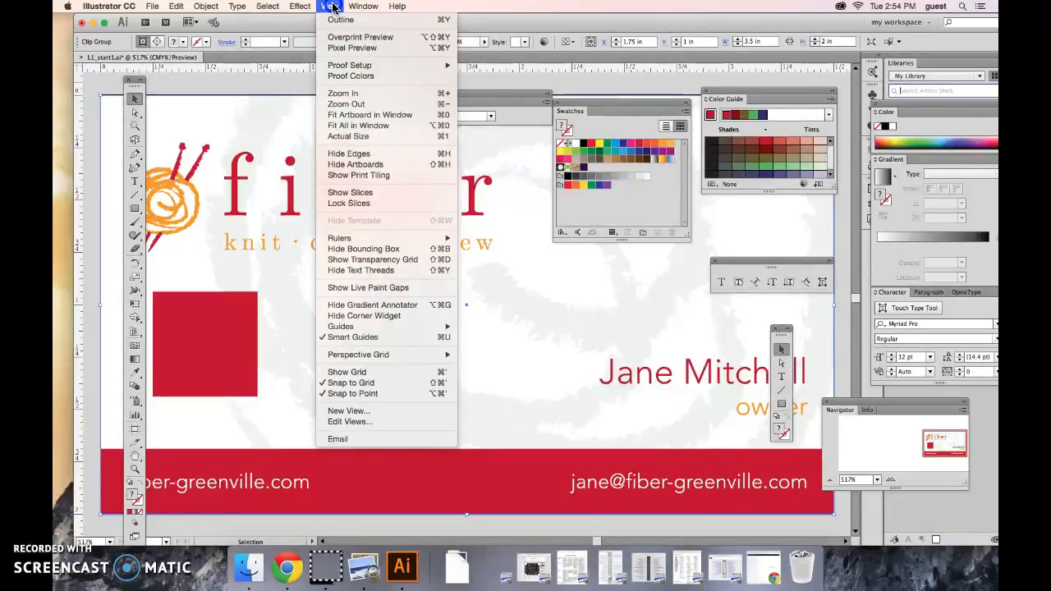
{"action": "left_click", "coordinate": [380, 441]}
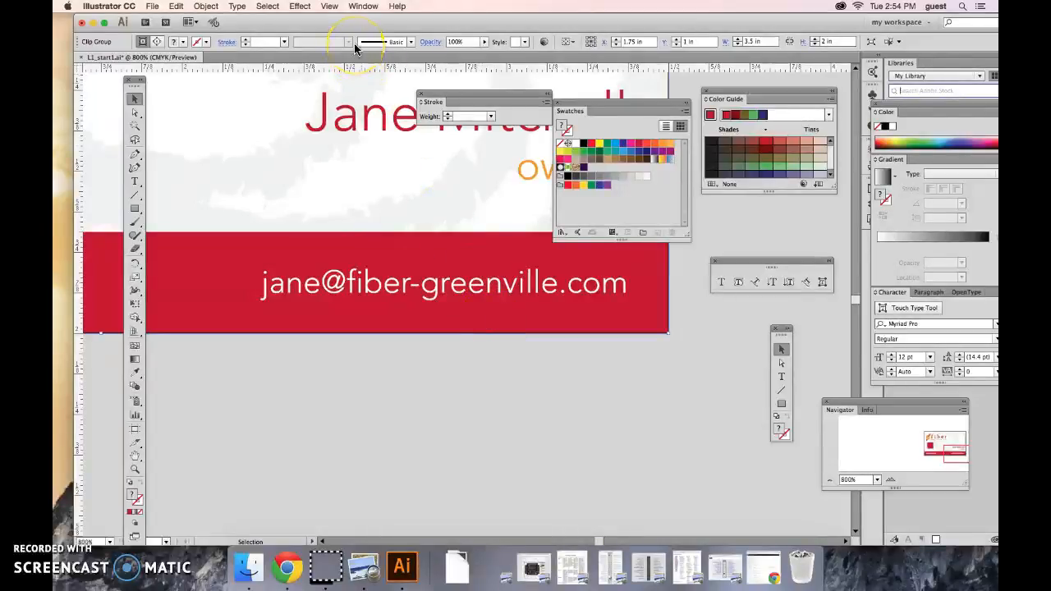
{"action": "left_click", "coordinate": [329, 6]}
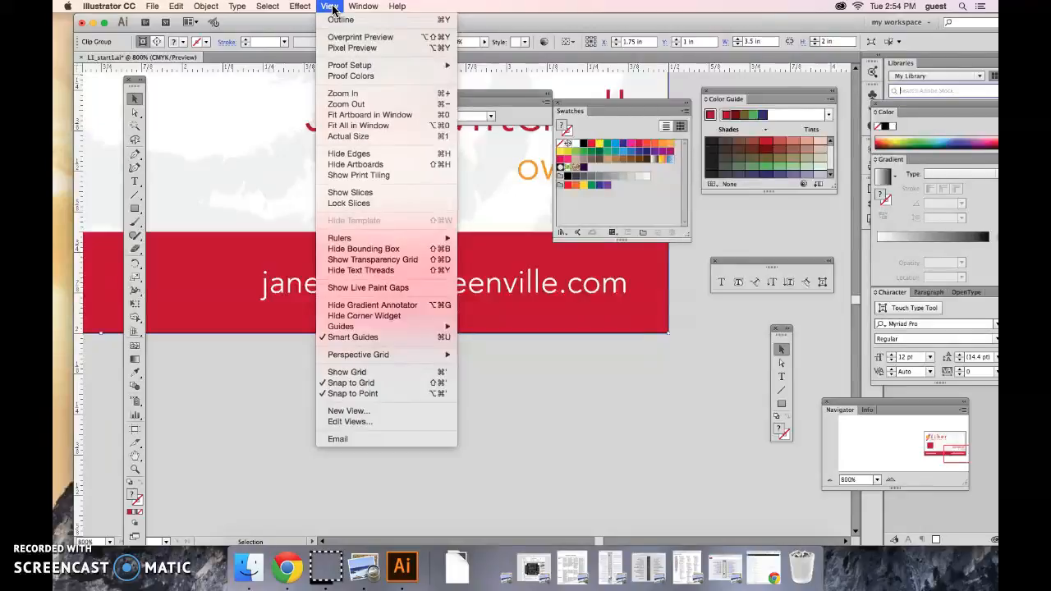
{"action": "key", "text": "super+0"}
Turn on Overprint Preview to examine the card and turn it off again
{"action": "left_click", "coordinate": [331, 7]}
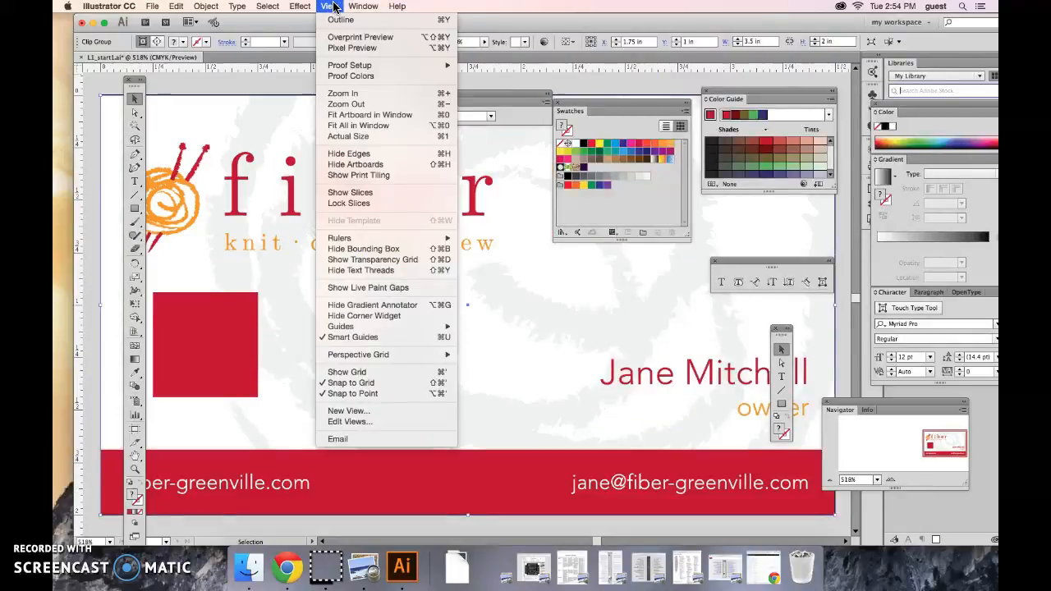
{"action": "left_click", "coordinate": [351, 36]}
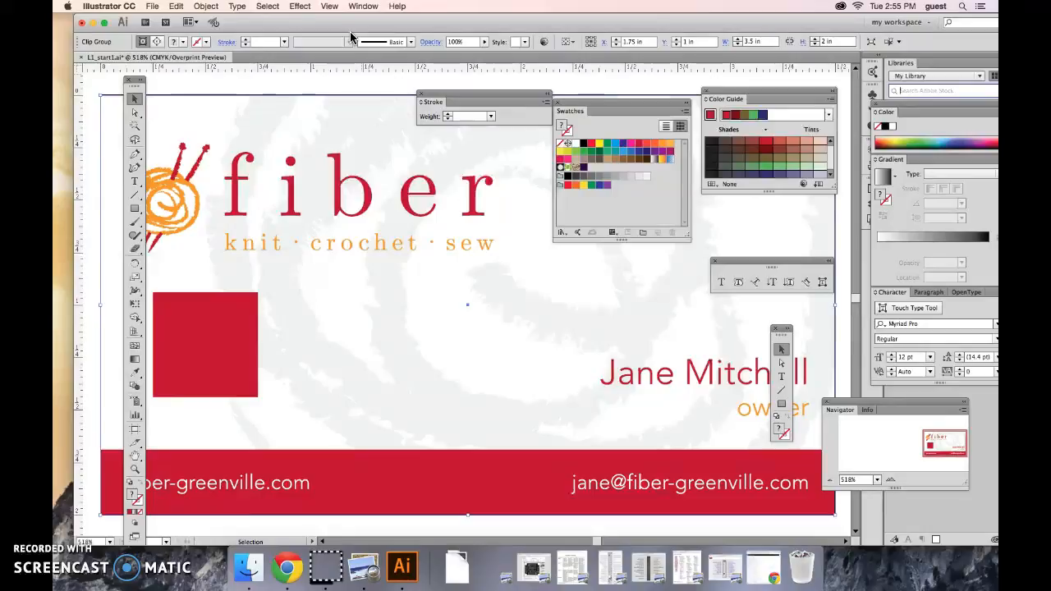
{"action": "left_click", "coordinate": [364, 6]}
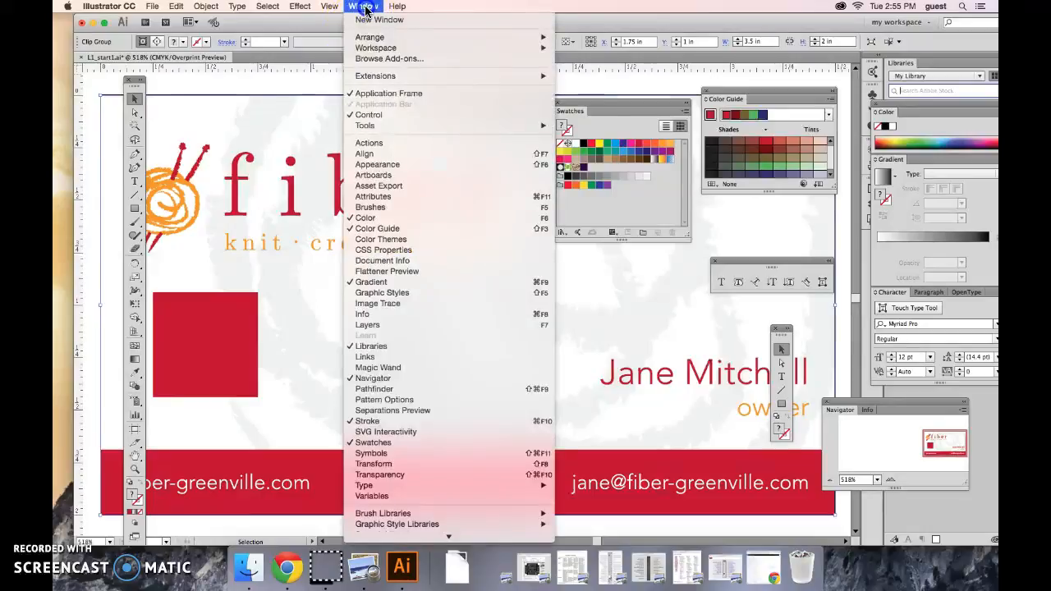
{"action": "mouse_move", "coordinate": [324, 7]}
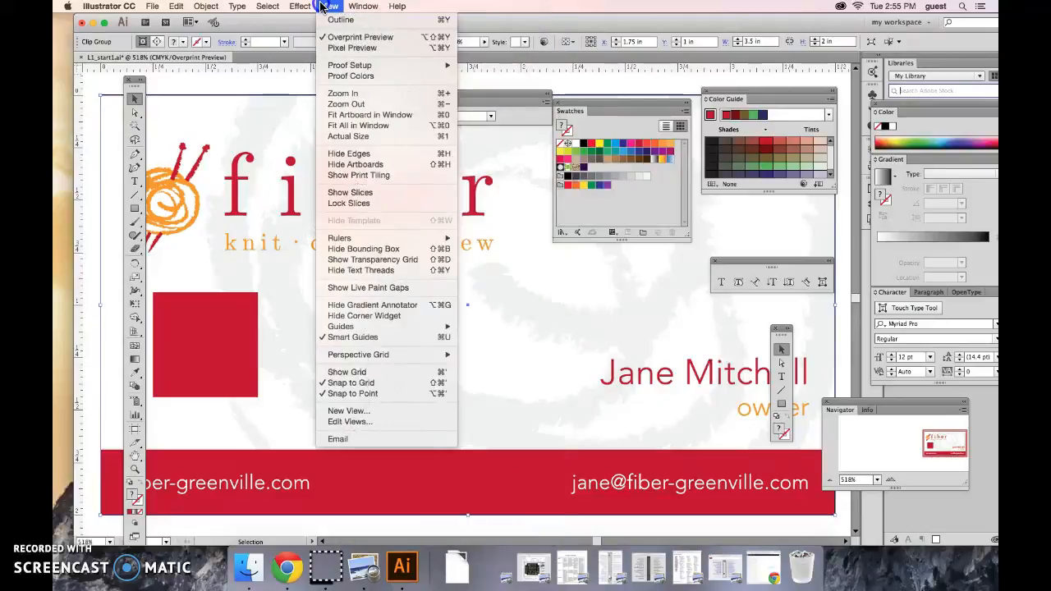
{"action": "left_click", "coordinate": [343, 37]}
Switch to Pixel Preview and zoom out to view the rasterized card at 100%
{"action": "left_click", "coordinate": [329, 6]}
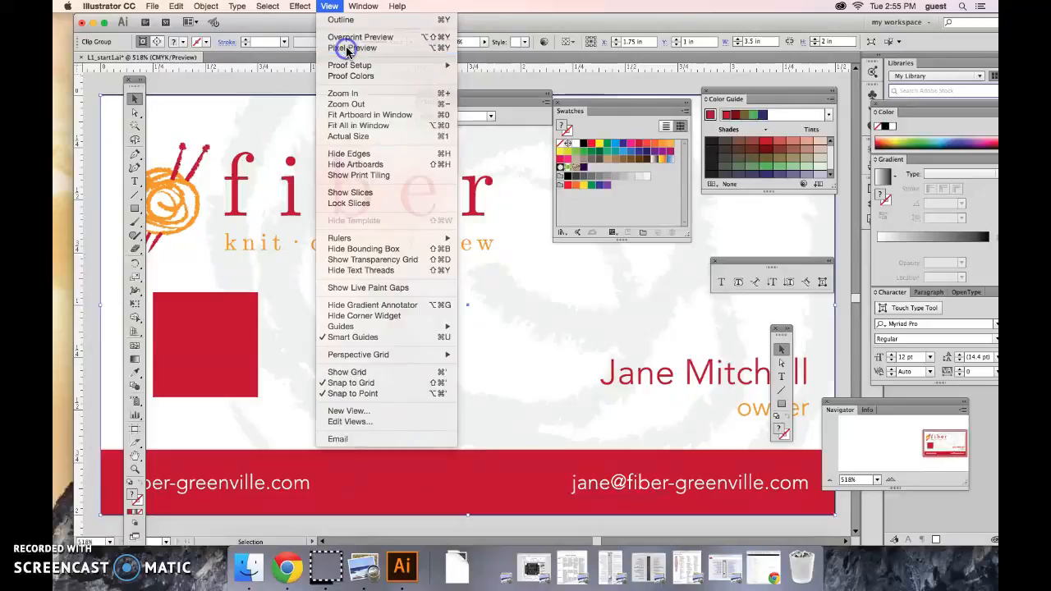
{"action": "left_click", "coordinate": [346, 48]}
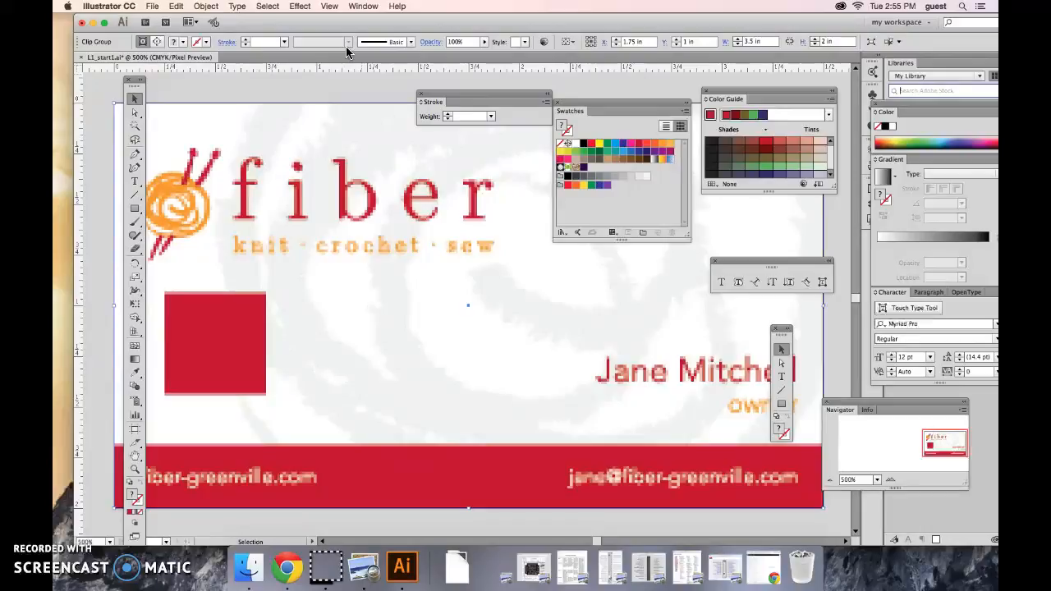
{"action": "key", "text": "super+minus"}
{"action": "key", "text": "super+minus"}
{"action": "key", "text": "super+minus"}
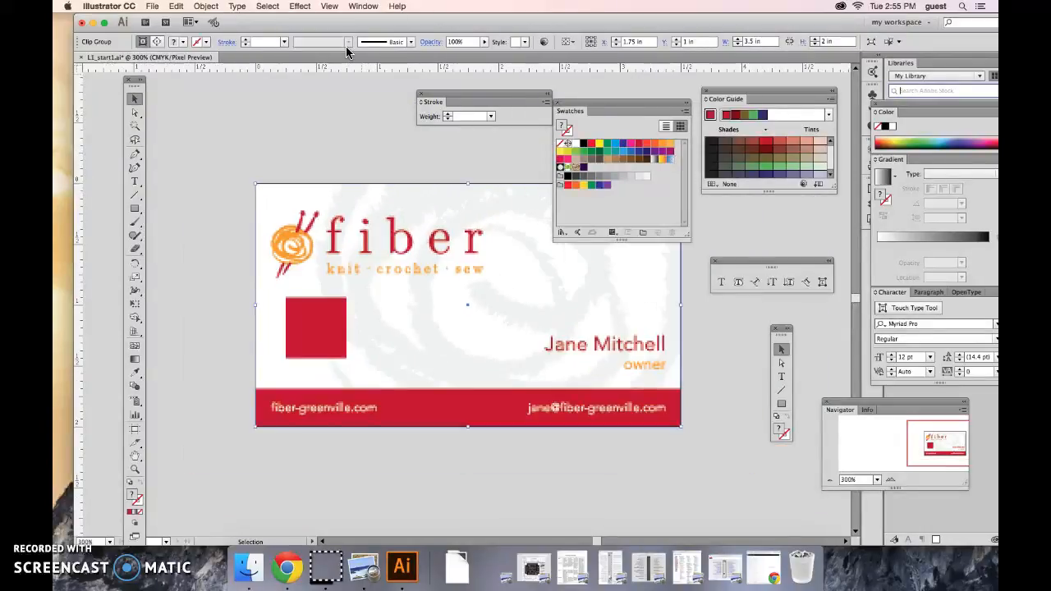
{"action": "key", "text": "super+minus"}
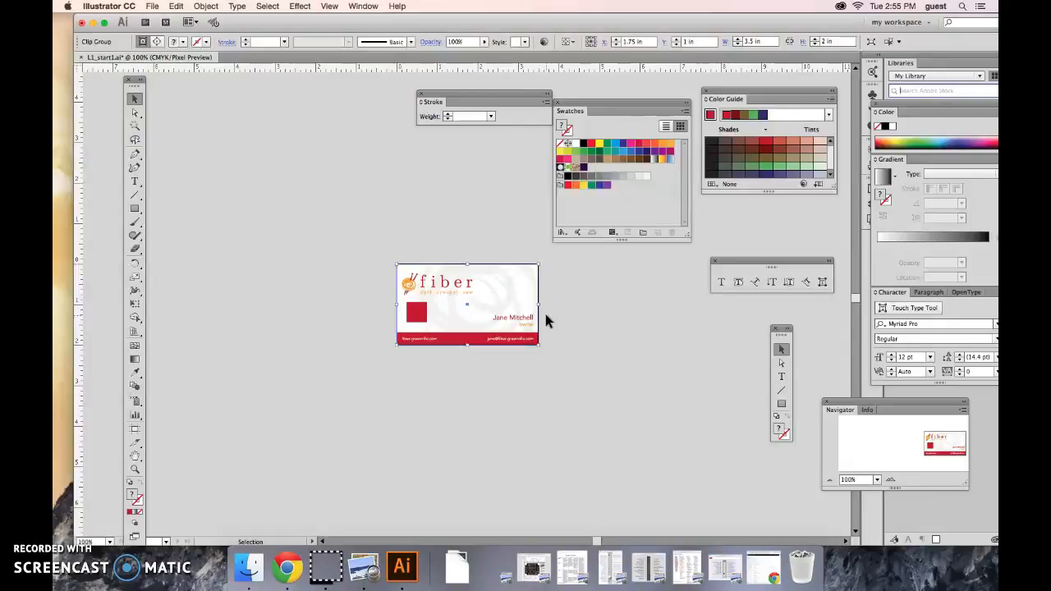
Zoom in to 1200% in Pixel Preview to examine the individual pixels of the artwork
{"action": "key", "text": "super+equal"}
{"action": "key", "text": "super+equal"}
{"action": "key", "text": "super+equal"}
{"action": "key", "text": "super+equal"}
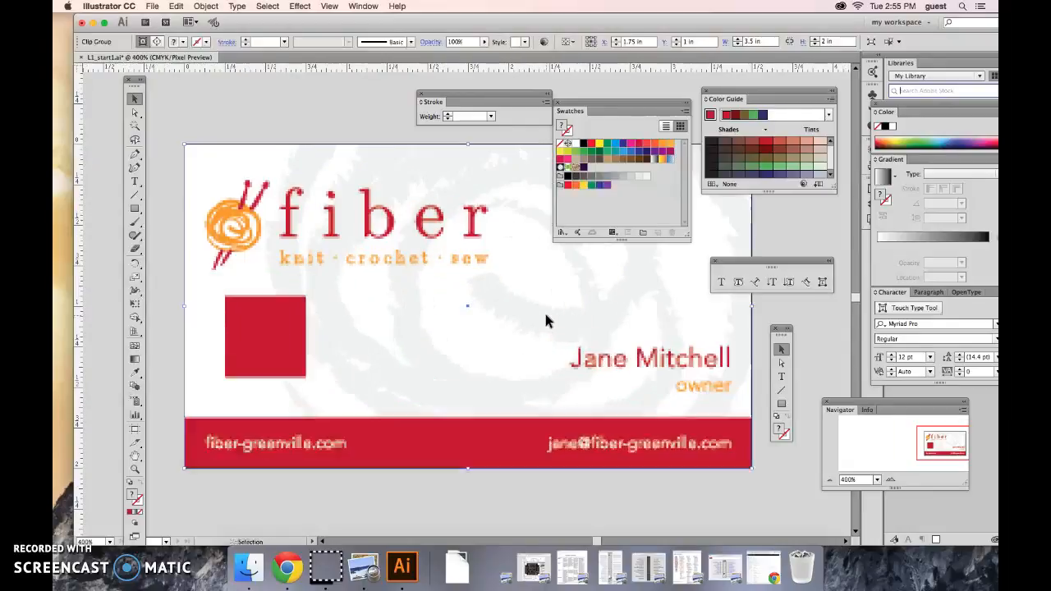
{"action": "key", "text": "super+equal"}
{"action": "key", "text": "super+equal"}
{"action": "key", "text": "super+equal"}
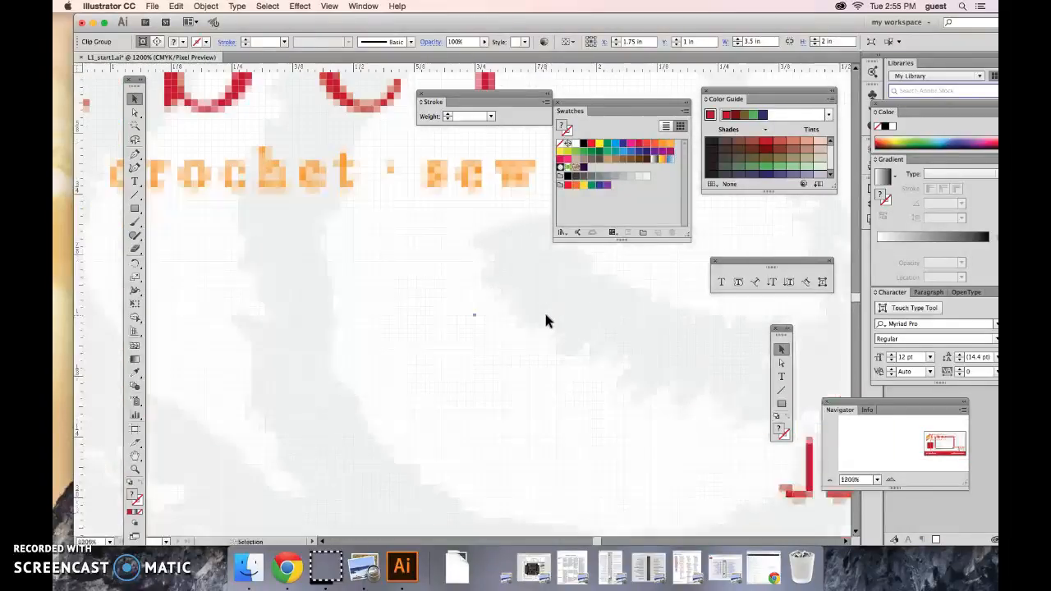
Zoom in further to 1600%, then fit the artboard back in the window and turn off Pixel Preview
{"action": "key", "text": "super+equal"}
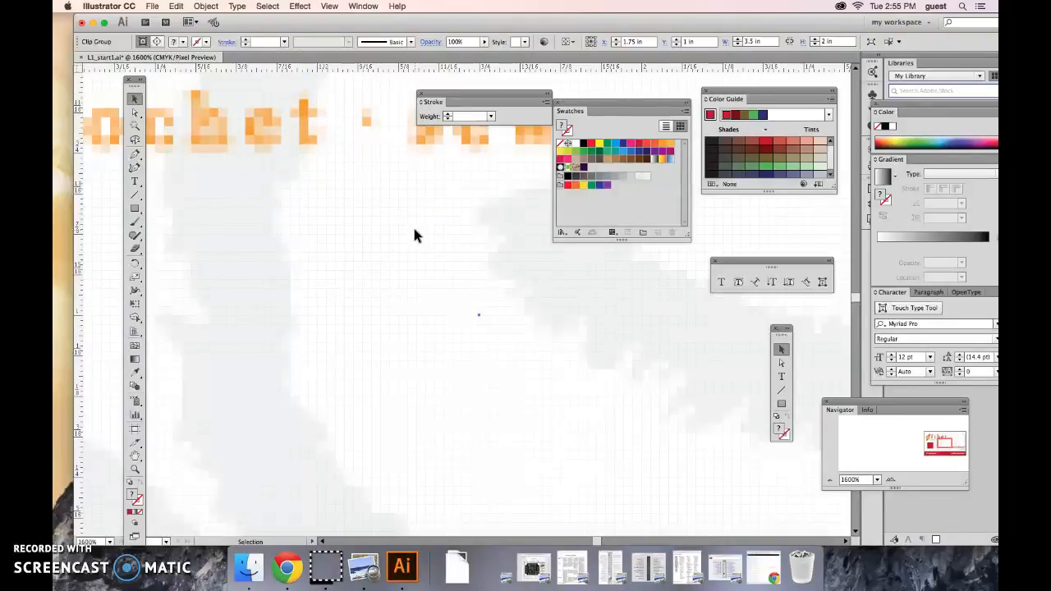
{"action": "key", "text": "super+0"}
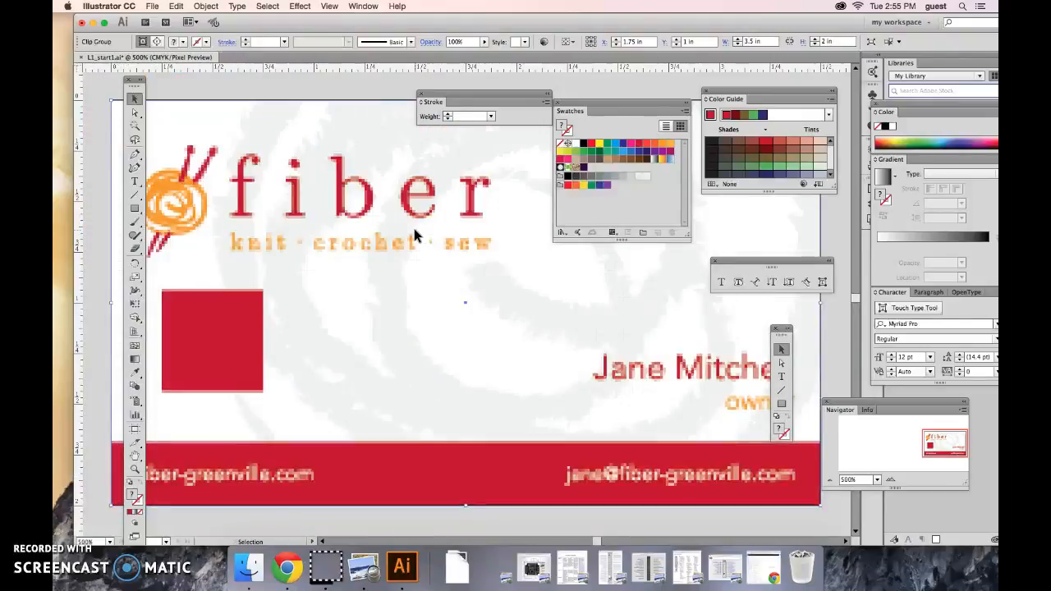
{"action": "left_click", "coordinate": [329, 6]}
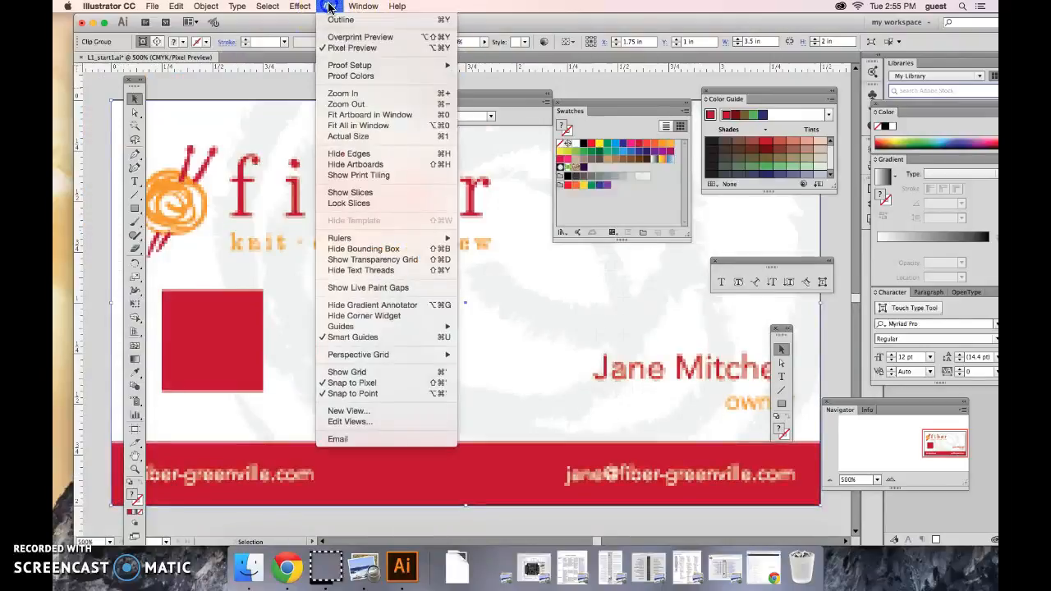
{"action": "left_click", "coordinate": [347, 49]}
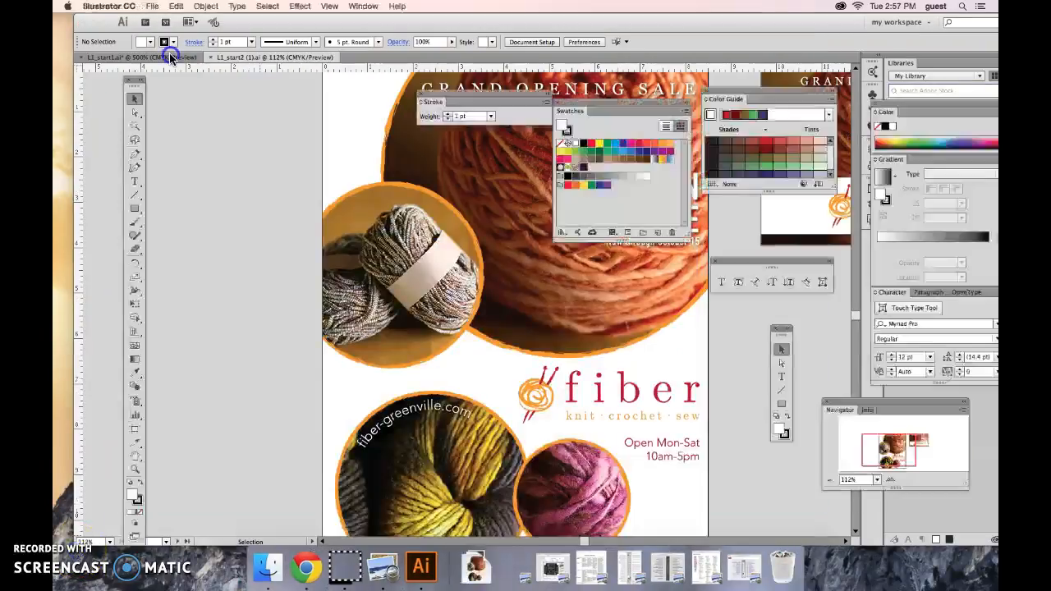
Switch between the two open documents and reorder their tabs so L1_start1.ai comes after L1_start2 (1).ai
{"action": "left_click", "coordinate": [172, 57]}
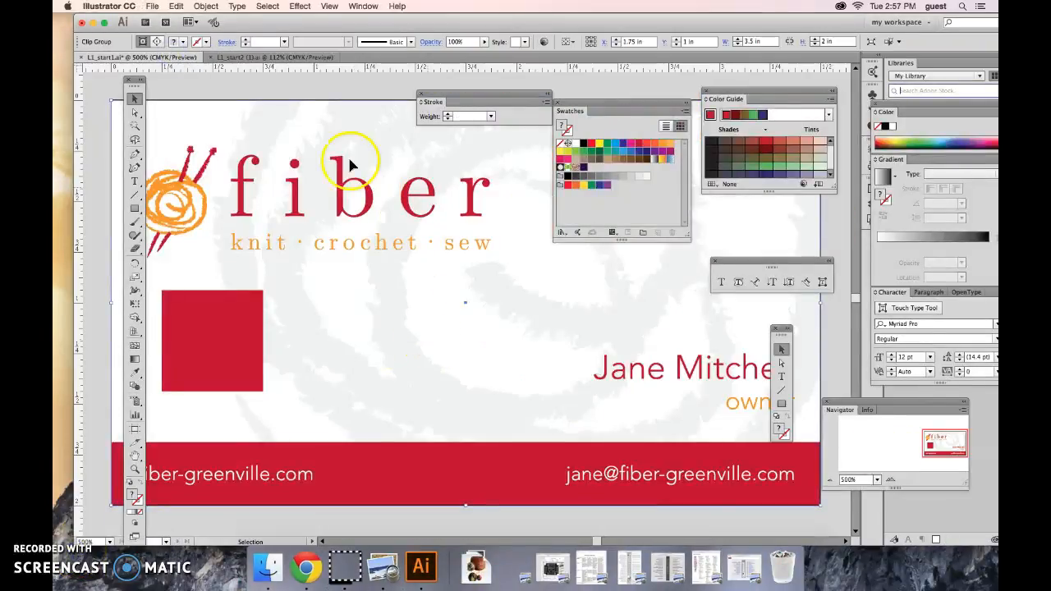
{"action": "left_click", "coordinate": [272, 58]}
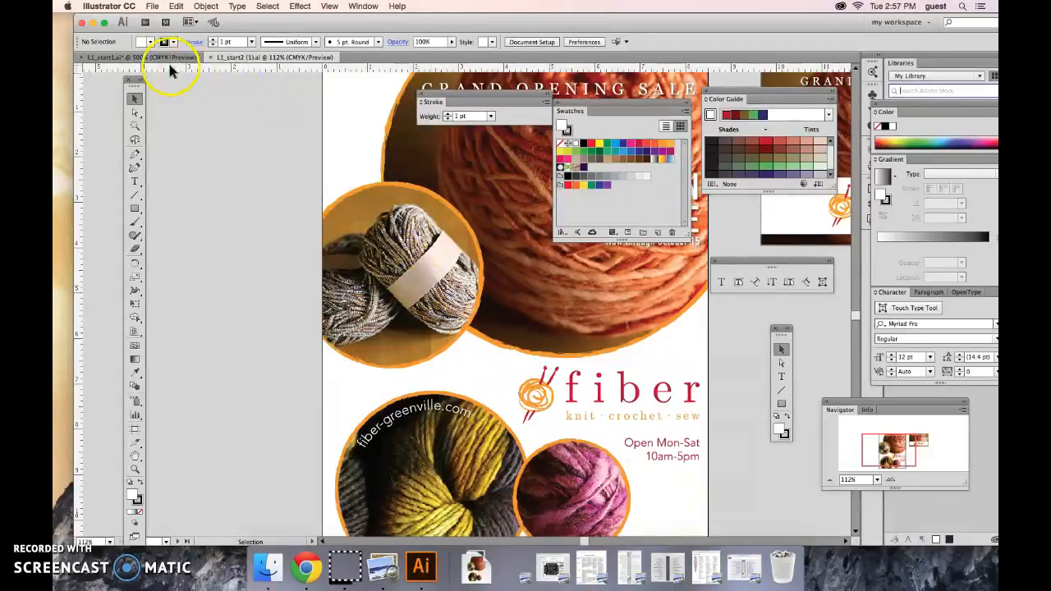
{"action": "left_click_drag", "start_coordinate": [166, 61], "coordinate": [382, 63]}
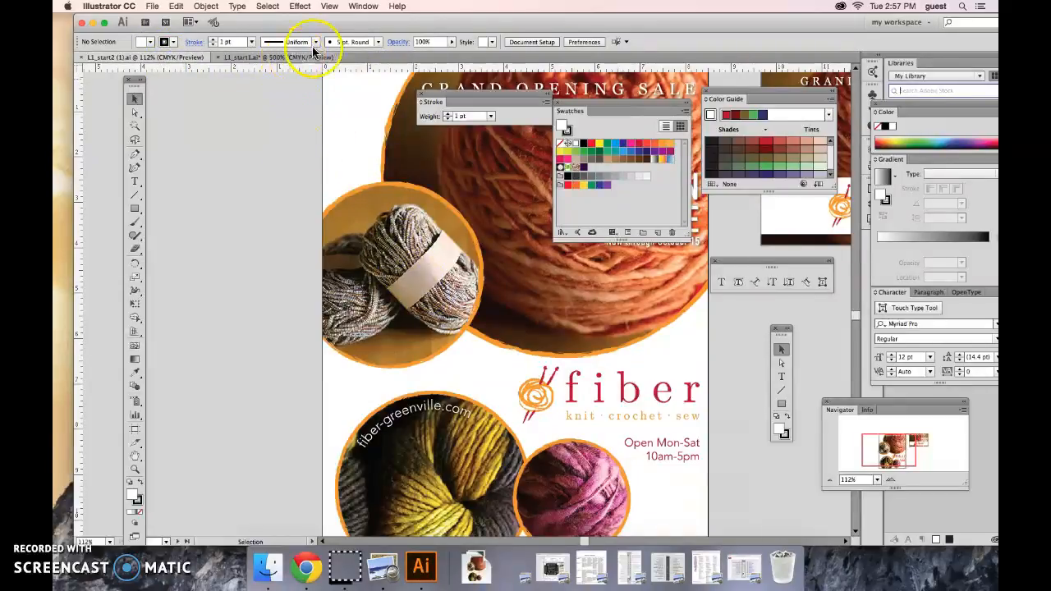
Tile the two open document windows so both documents show side by side
{"action": "left_click", "coordinate": [332, 5]}
{"action": "left_click", "coordinate": [334, 6]}
{"action": "left_click", "coordinate": [335, 6]}
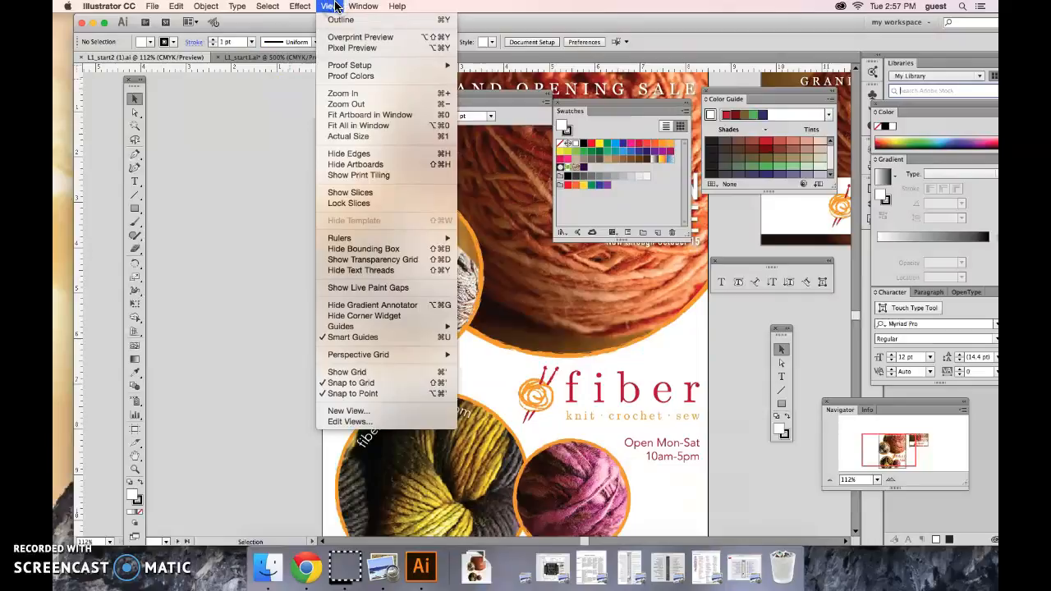
{"action": "mouse_move", "coordinate": [358, 7]}
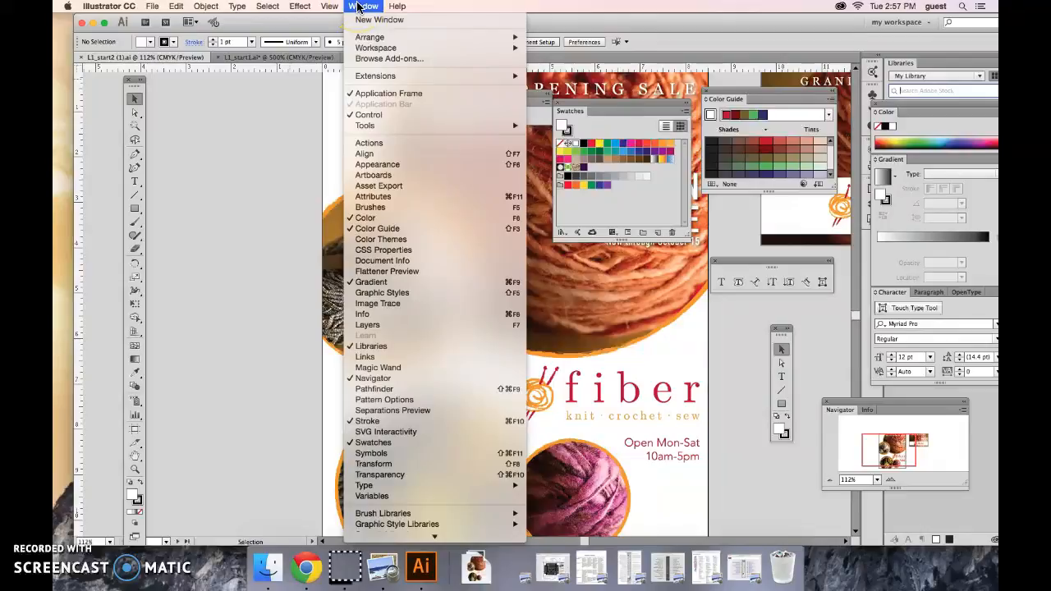
{"action": "mouse_move", "coordinate": [389, 49]}
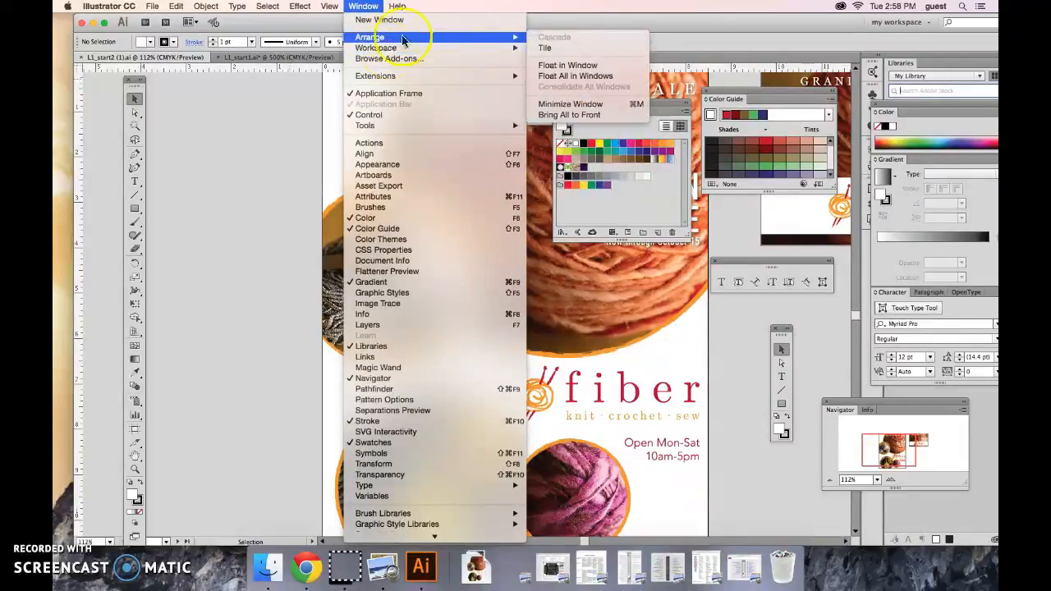
{"action": "left_click", "coordinate": [563, 55]}
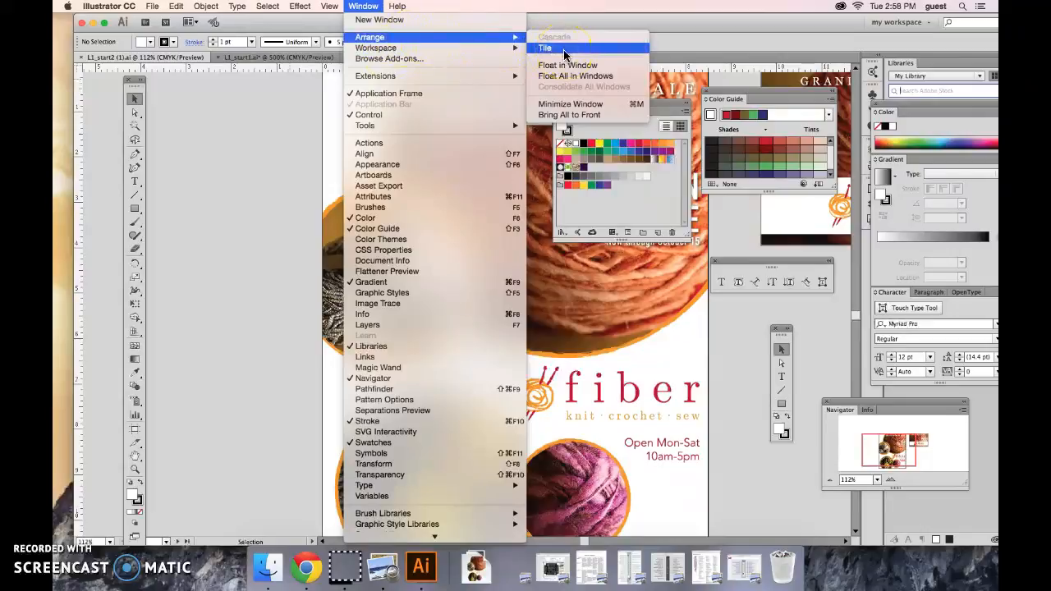
{"action": "left_click", "coordinate": [564, 51]}
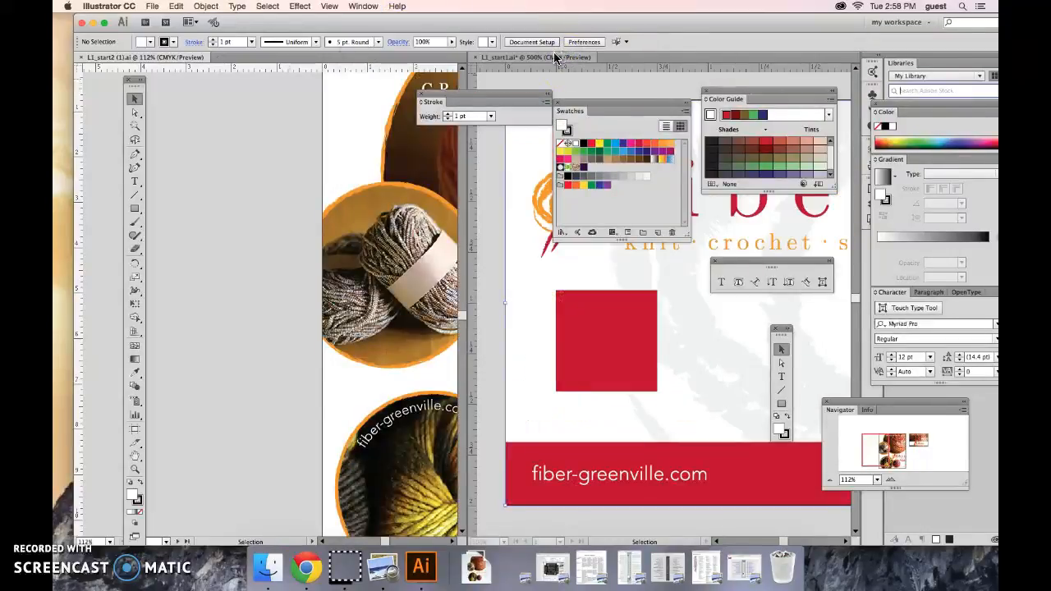
Activate each tiled document in turn and pan L1_start2 (1).ai to bring more of the poster into view
{"action": "mouse_move", "coordinate": [563, 62]}
{"action": "left_mouse_down"}
{"action": "mouse_move", "coordinate": [531, 83]}
{"action": "mouse_move", "coordinate": [544, 248]}
{"action": "mouse_move", "coordinate": [605, 96]}
{"action": "mouse_move", "coordinate": [636, 68]}
{"action": "mouse_move", "coordinate": [558, 59]}
{"action": "left_mouse_up"}
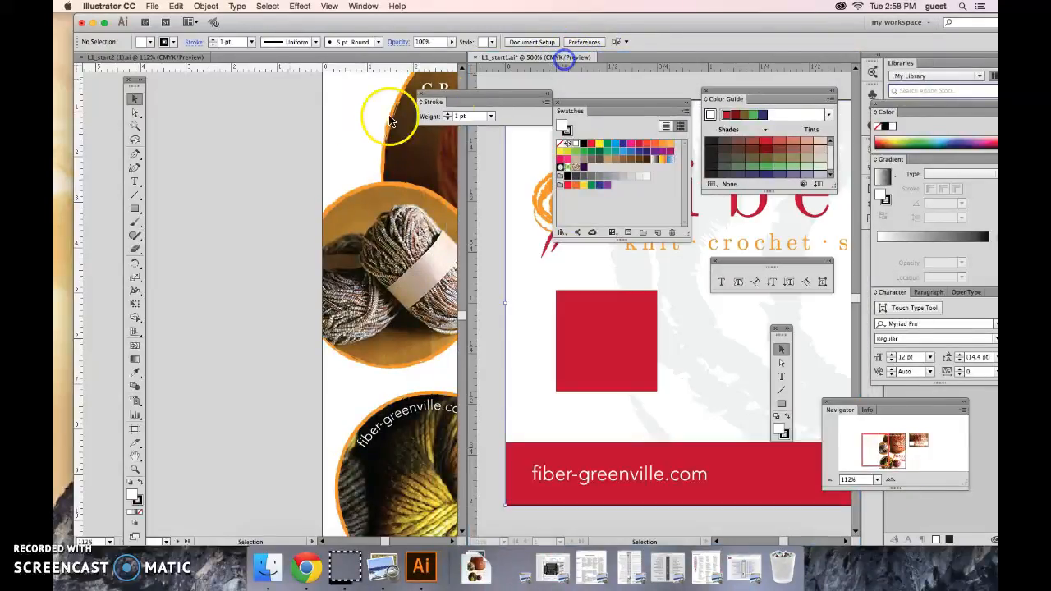
{"action": "left_click", "coordinate": [345, 125]}
{"action": "left_click_drag", "start_coordinate": [389, 113], "coordinate": [181, 102]}
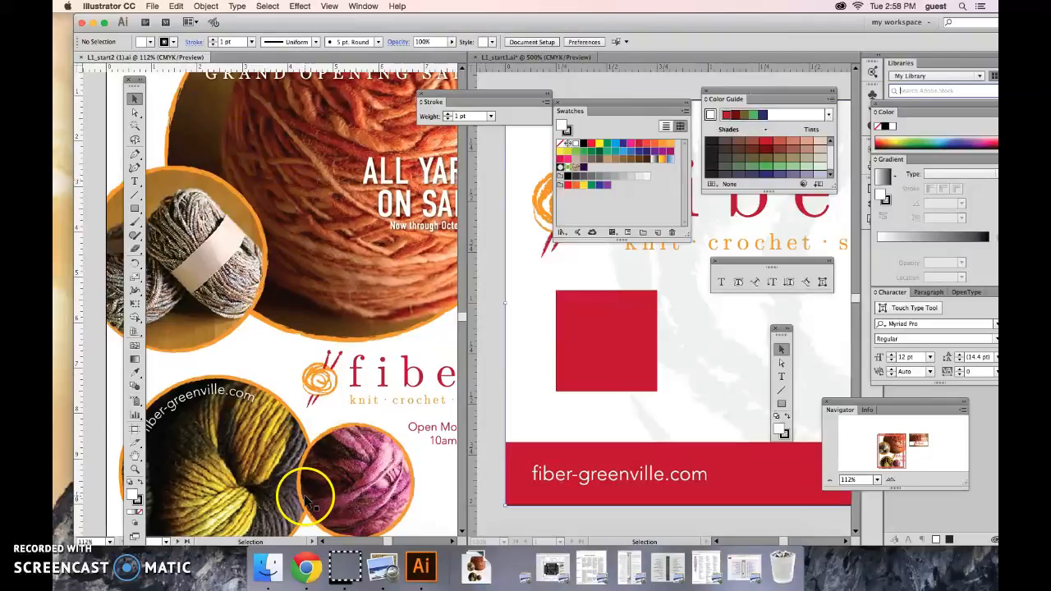
{"action": "left_click", "coordinate": [74, 555]}
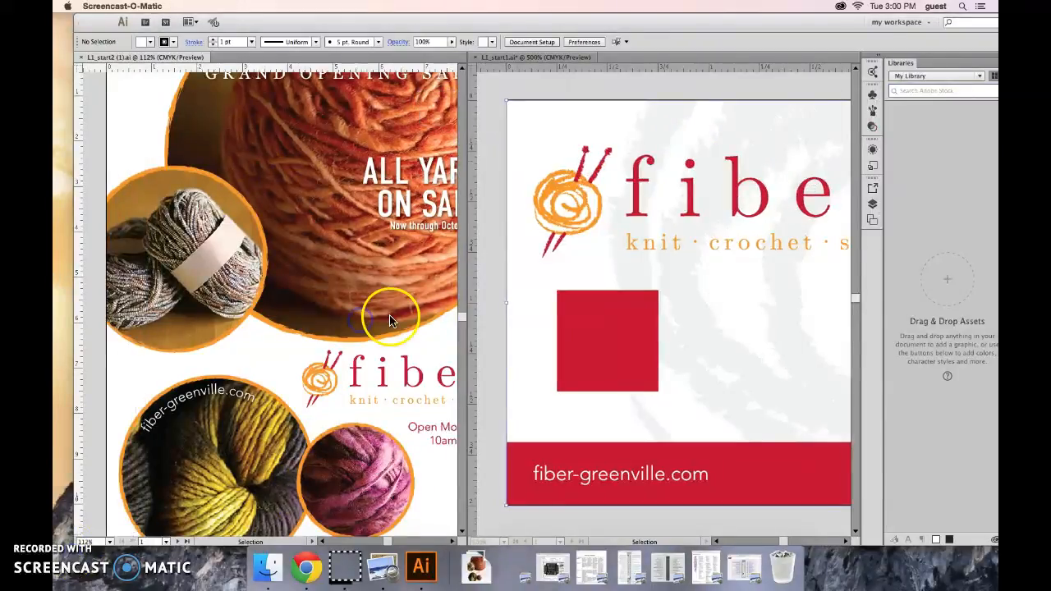
Fit the poster artboard and the business card artboard in their own tiled windows
{"action": "left_click", "coordinate": [386, 313]}
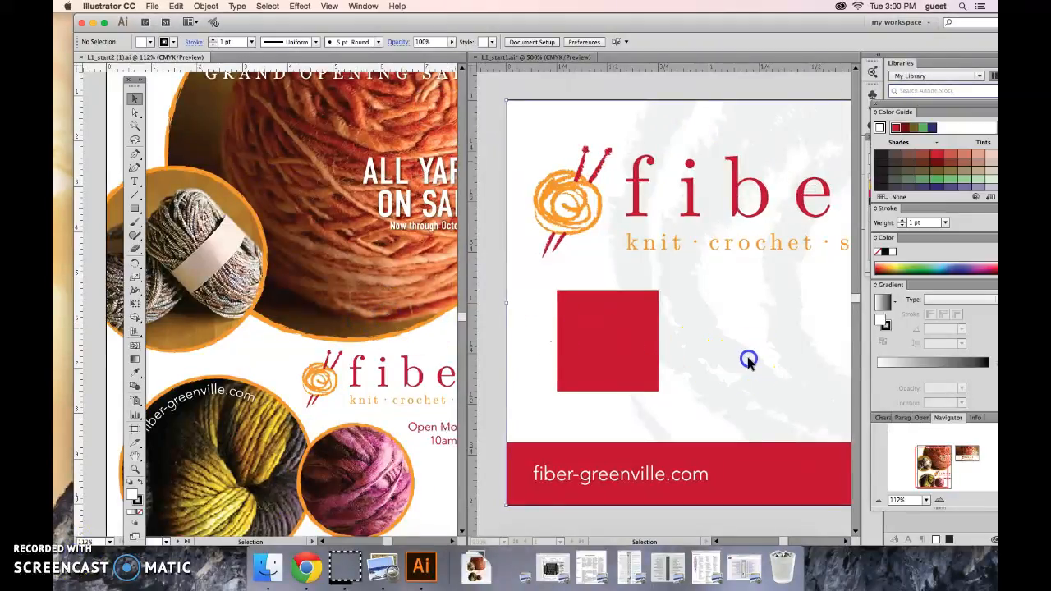
{"action": "left_click", "coordinate": [747, 360]}
{"action": "left_click", "coordinate": [365, 290]}
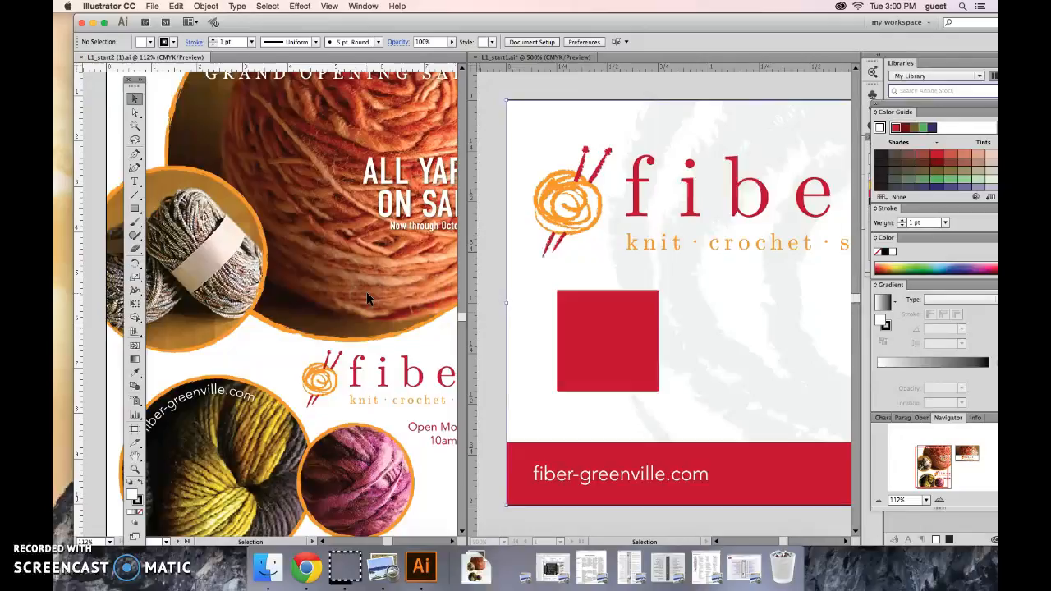
{"action": "scroll", "coordinate": [366, 291], "scroll_direction": "down", "scroll_amount": 1}
{"action": "left_click", "coordinate": [650, 327]}
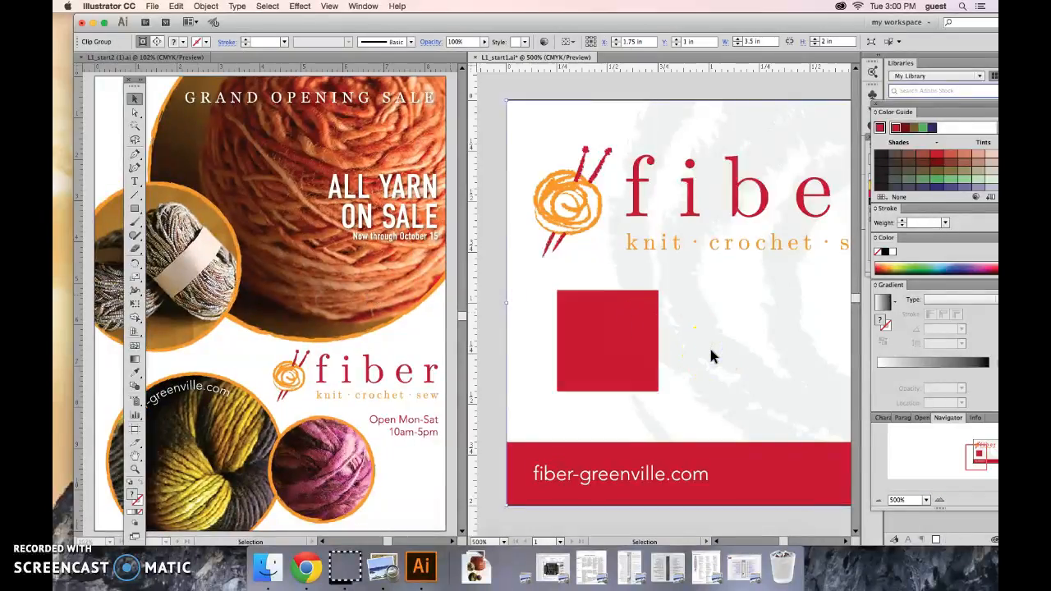
{"action": "key", "text": "super+0"}
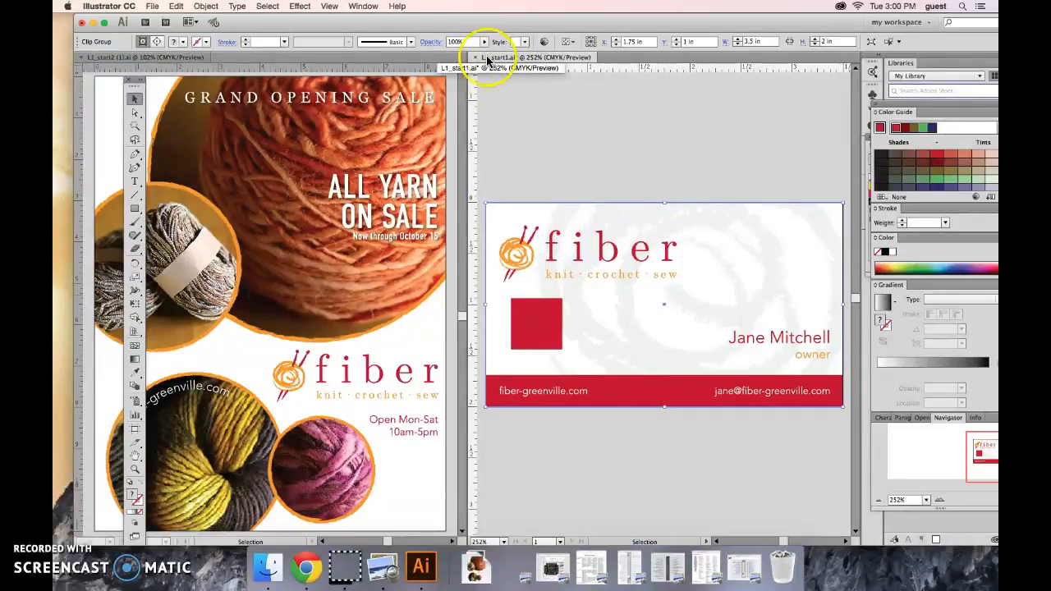
Consolidate all documents into one tabbed window and bring L1_start2 (1).ai to the front
{"action": "left_click", "coordinate": [196, 26]}
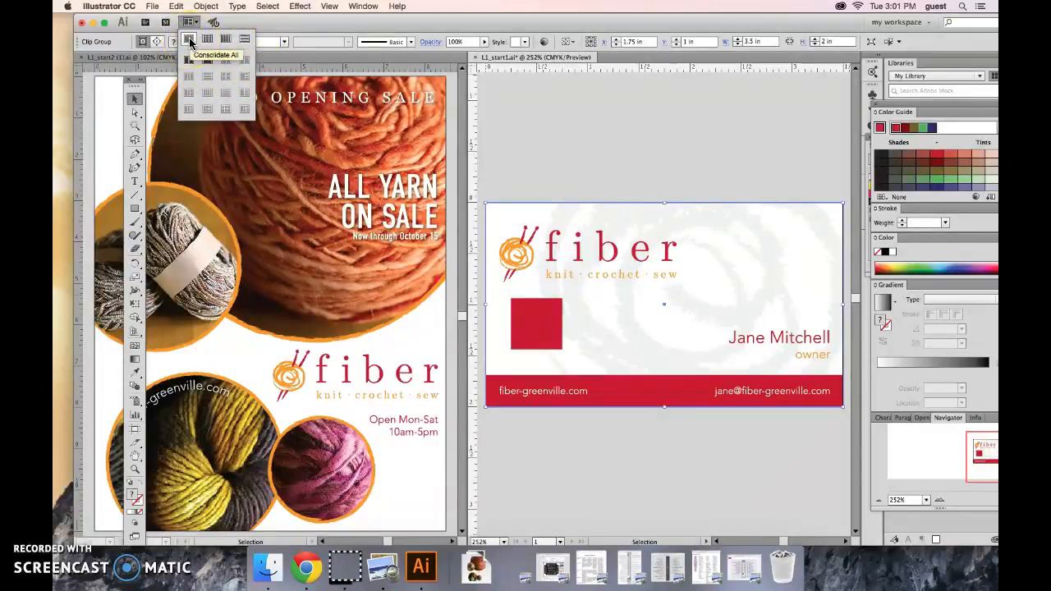
{"action": "left_click", "coordinate": [190, 43]}
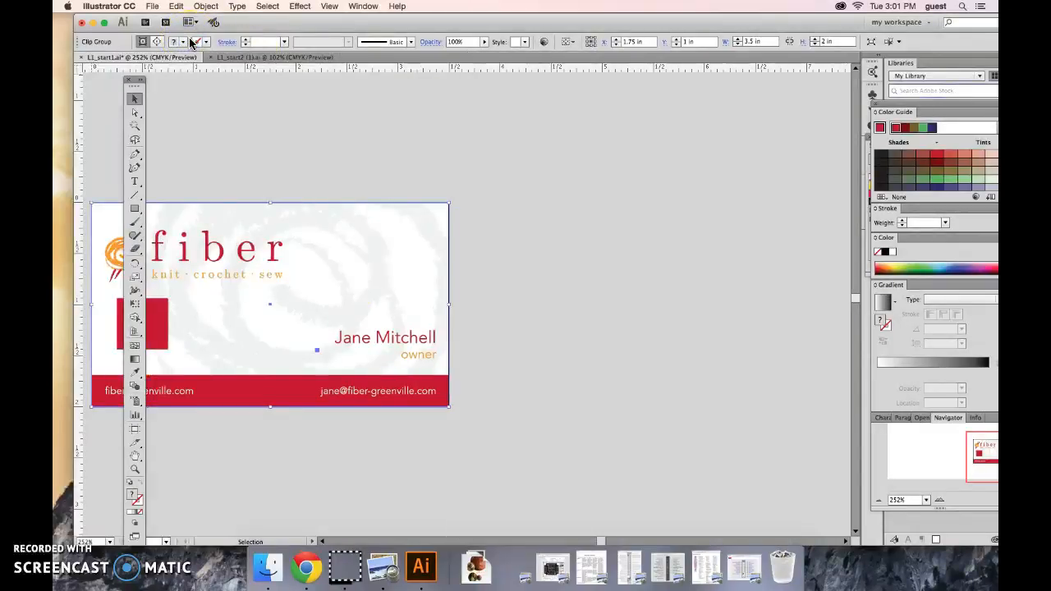
{"action": "left_click", "coordinate": [181, 56]}
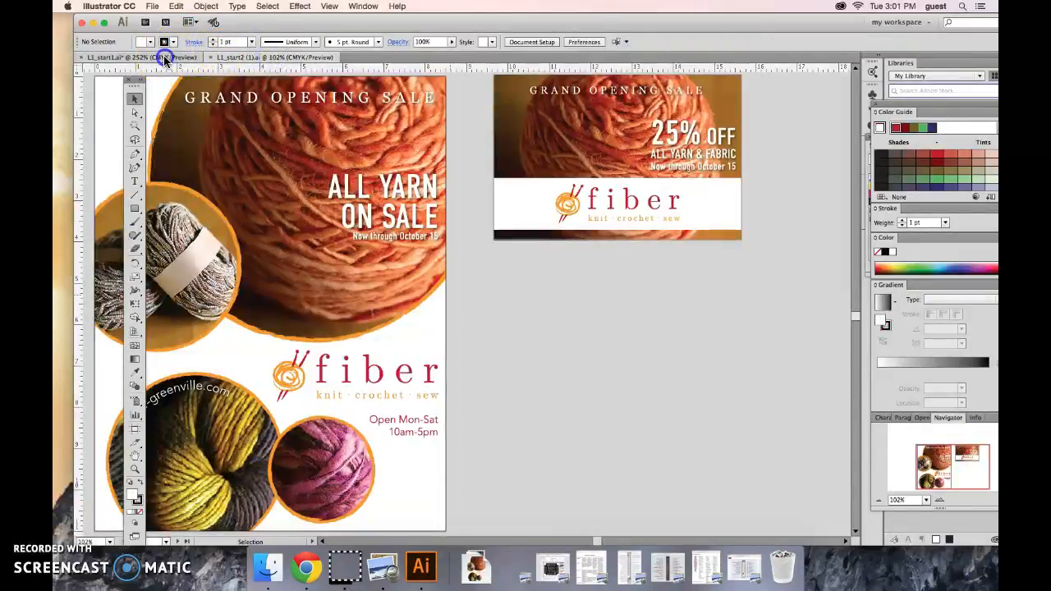
{"action": "left_click", "coordinate": [235, 59]}
{"action": "left_click", "coordinate": [245, 58]}
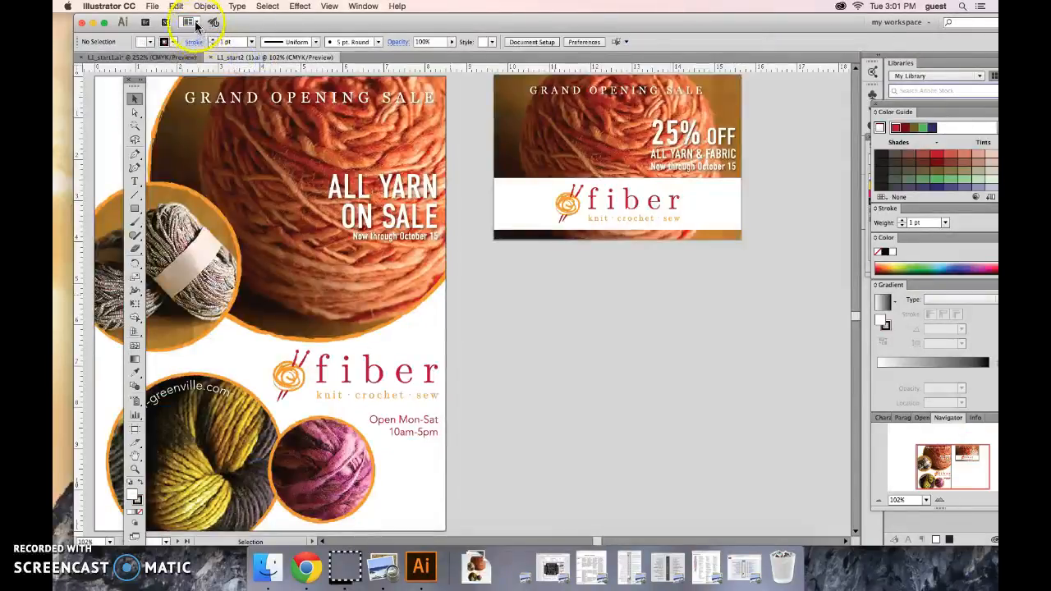
Arrange the two documents side by side, then change the layout to one stacked above the other
{"action": "left_click", "coordinate": [189, 22]}
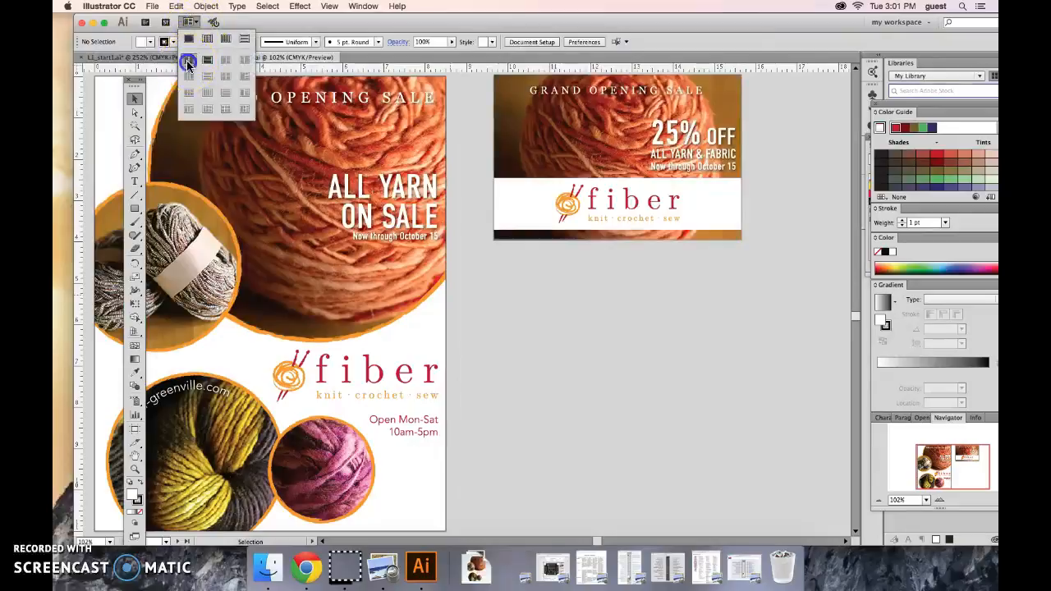
{"action": "left_click", "coordinate": [188, 59]}
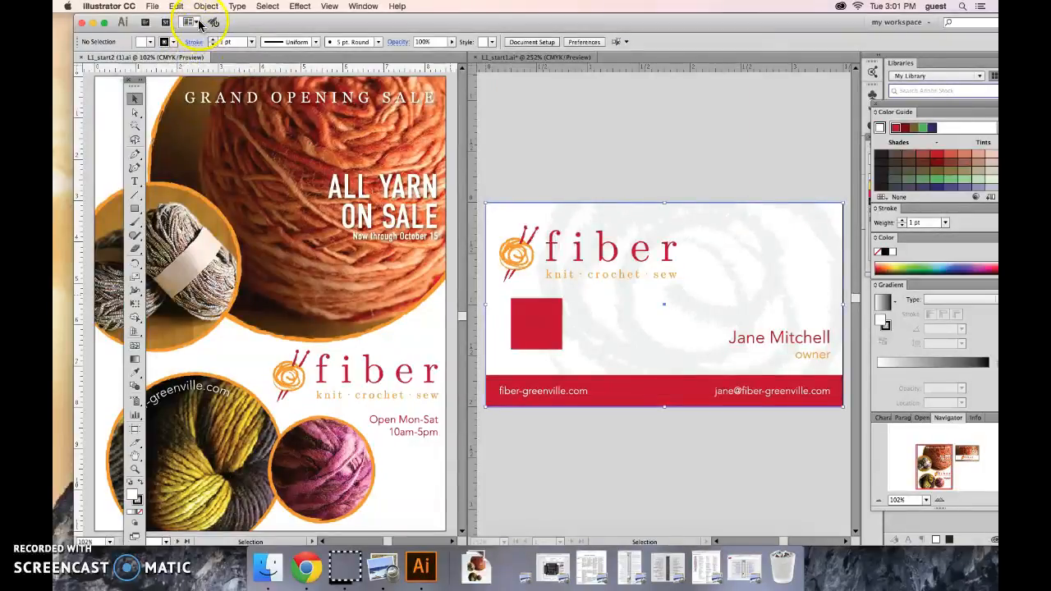
{"action": "left_click", "coordinate": [188, 22]}
{"action": "left_click", "coordinate": [206, 61]}
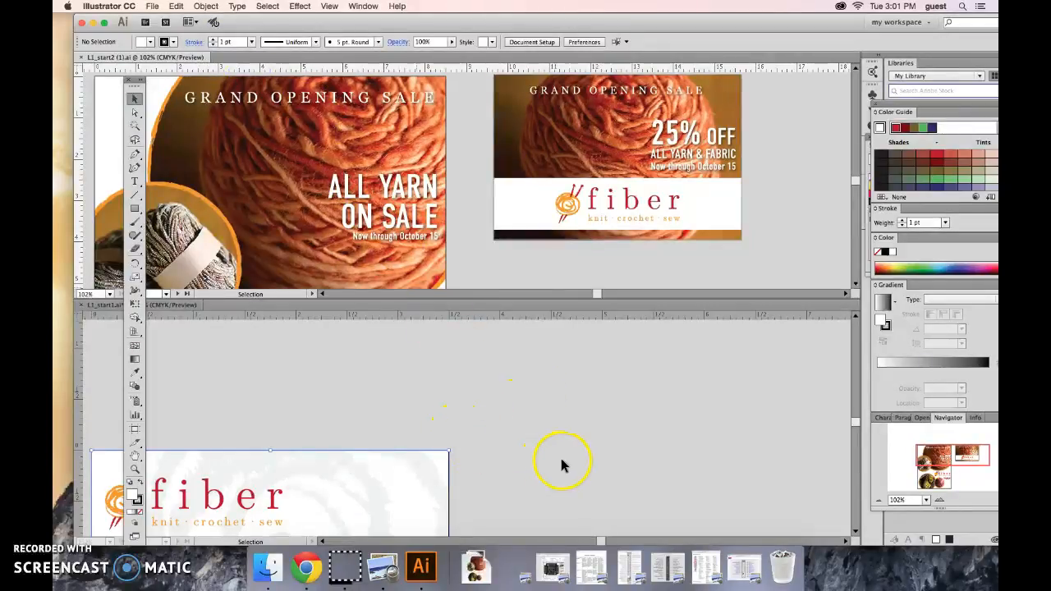
Fit the poster artboard and the business card artboard in the two stacked windows
{"action": "left_click", "coordinate": [769, 275]}
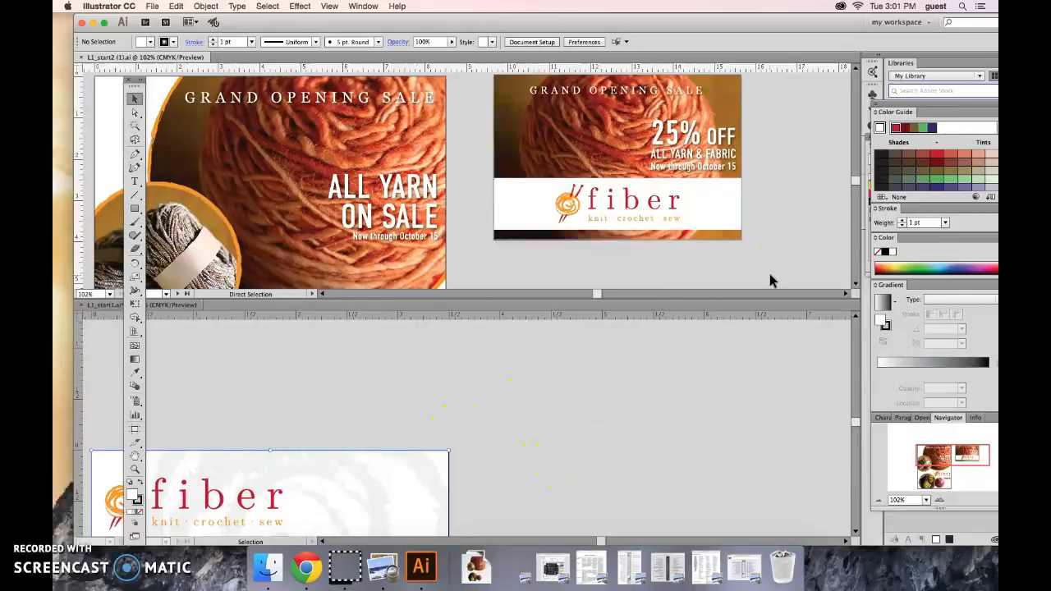
{"action": "key", "text": "super+0"}
{"action": "left_click", "coordinate": [800, 188]}
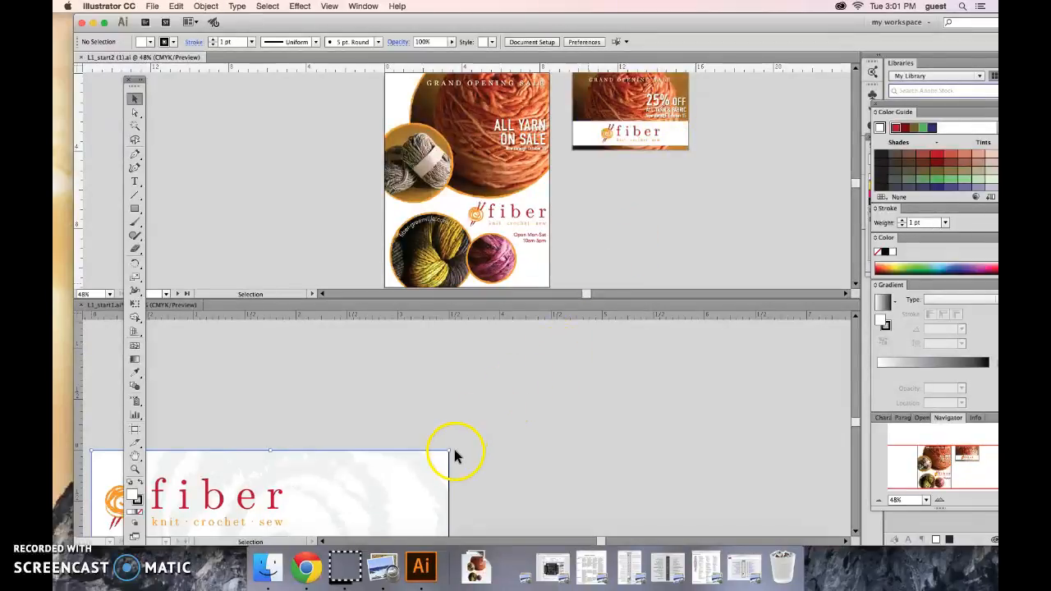
{"action": "left_click", "coordinate": [536, 477]}
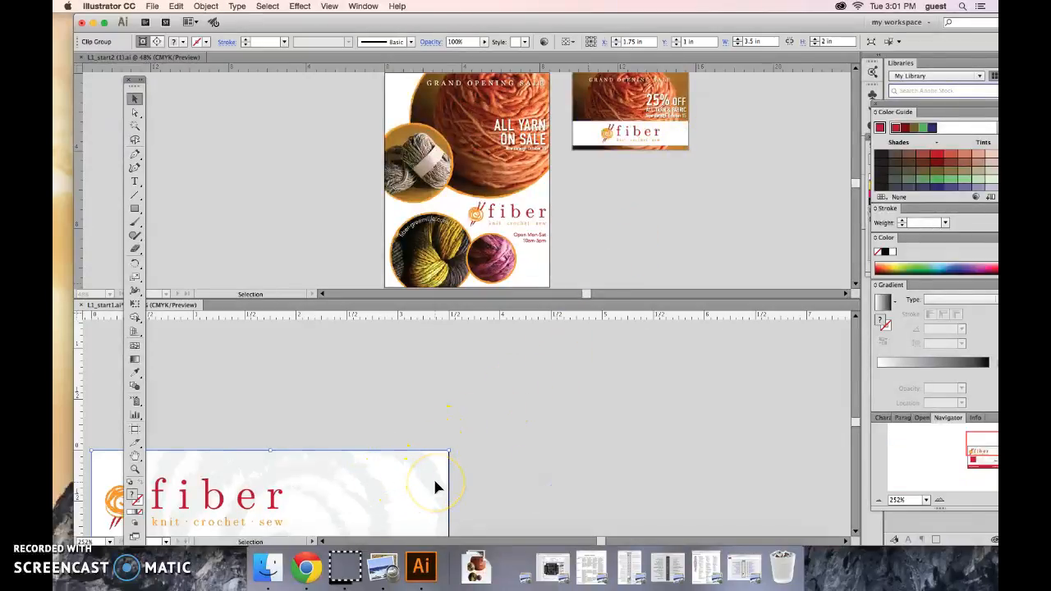
{"action": "key", "text": "super+0"}
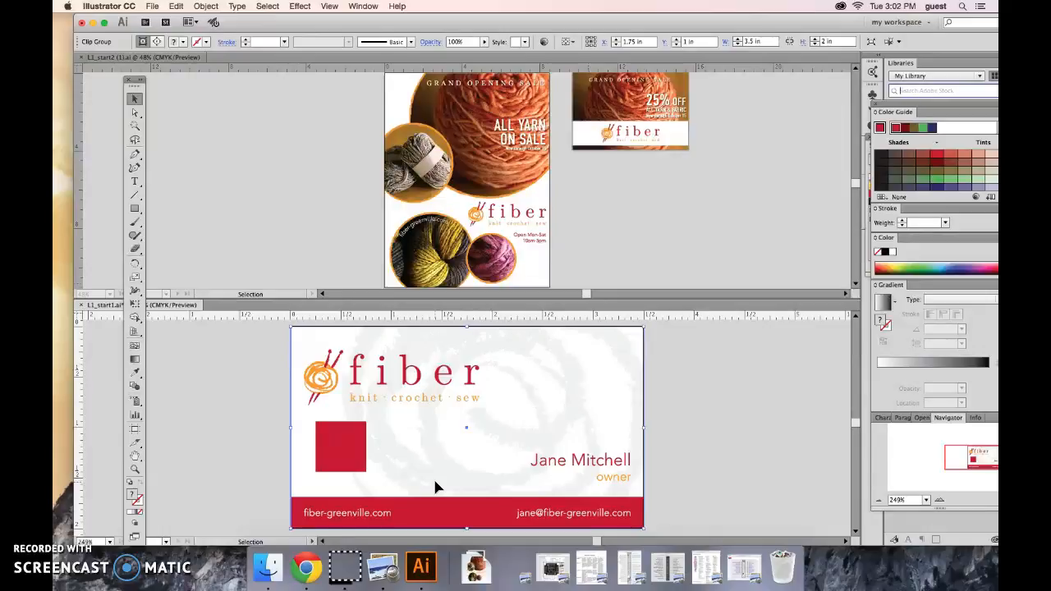
Open the list of Illustrator help and support resources
{"action": "left_click", "coordinate": [398, 6]}
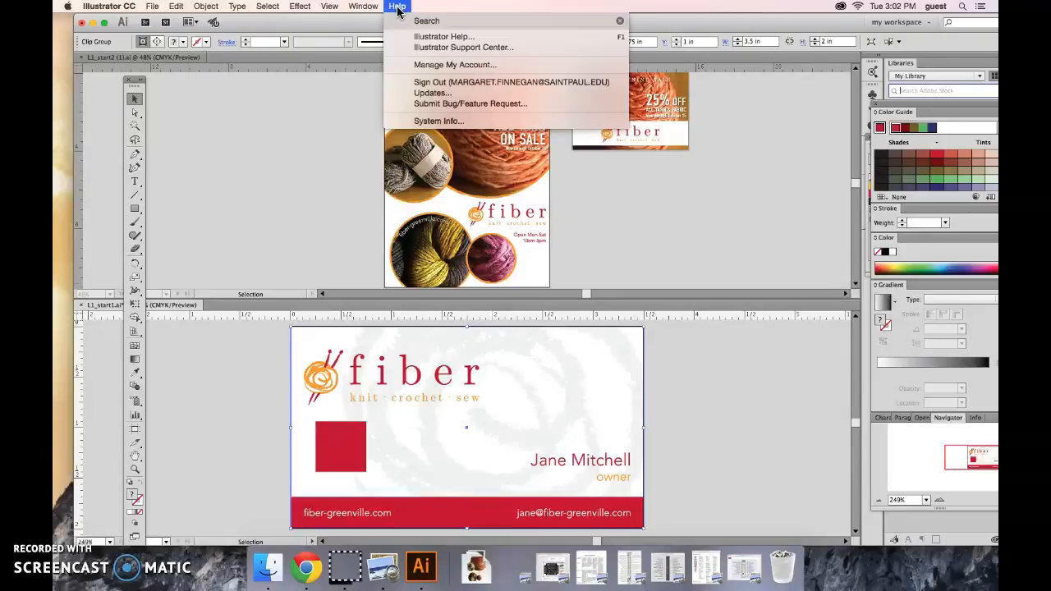